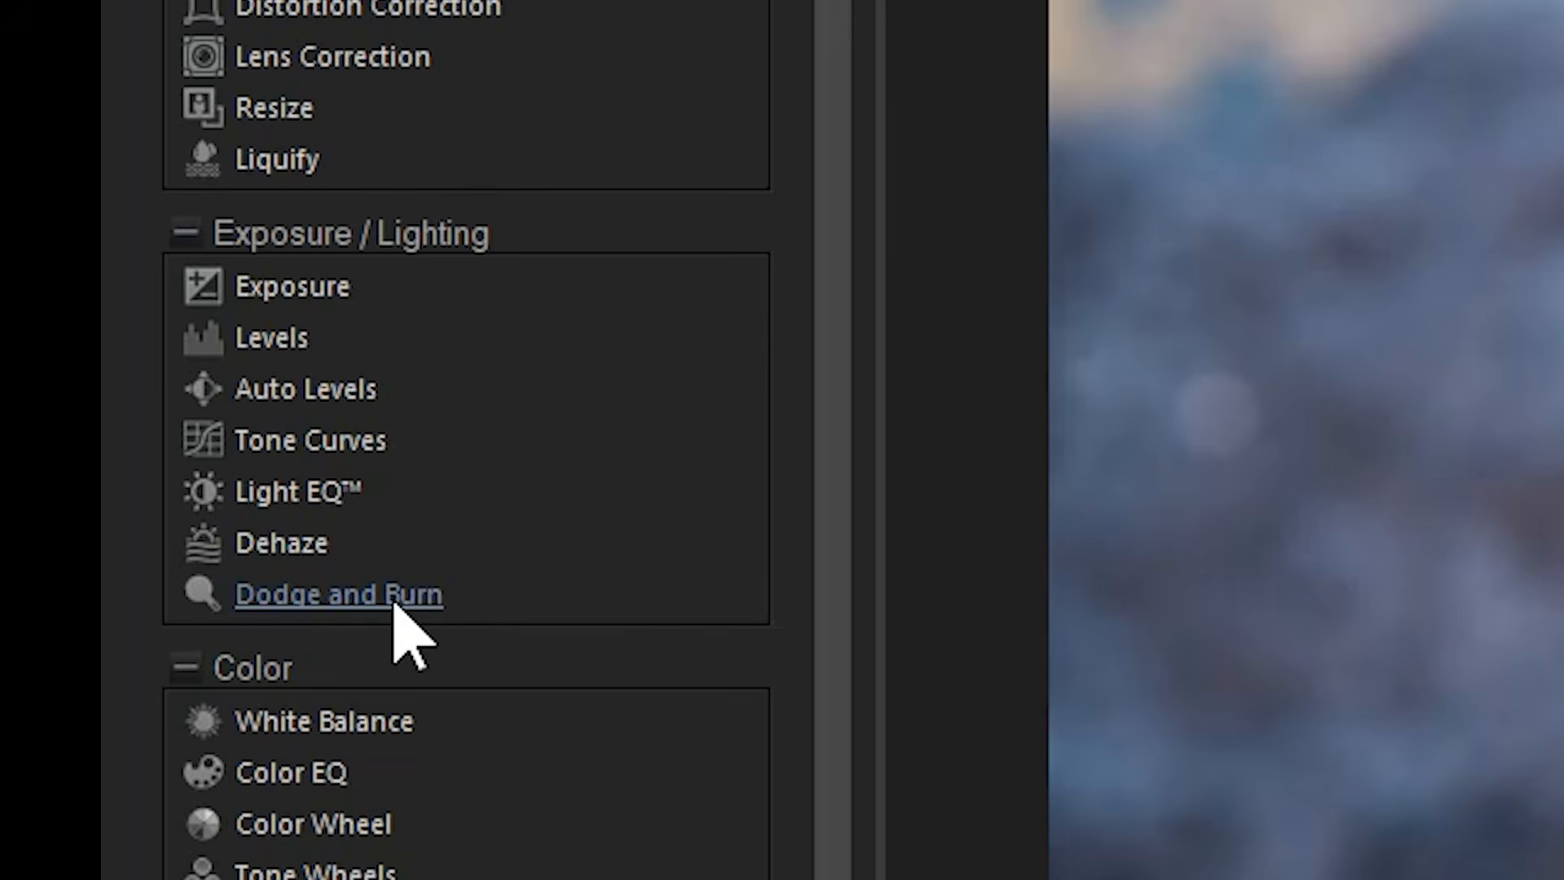
Try the Dodge and Burn filter, burning shadows with a stroke under the right eye.
left_click(393, 603)
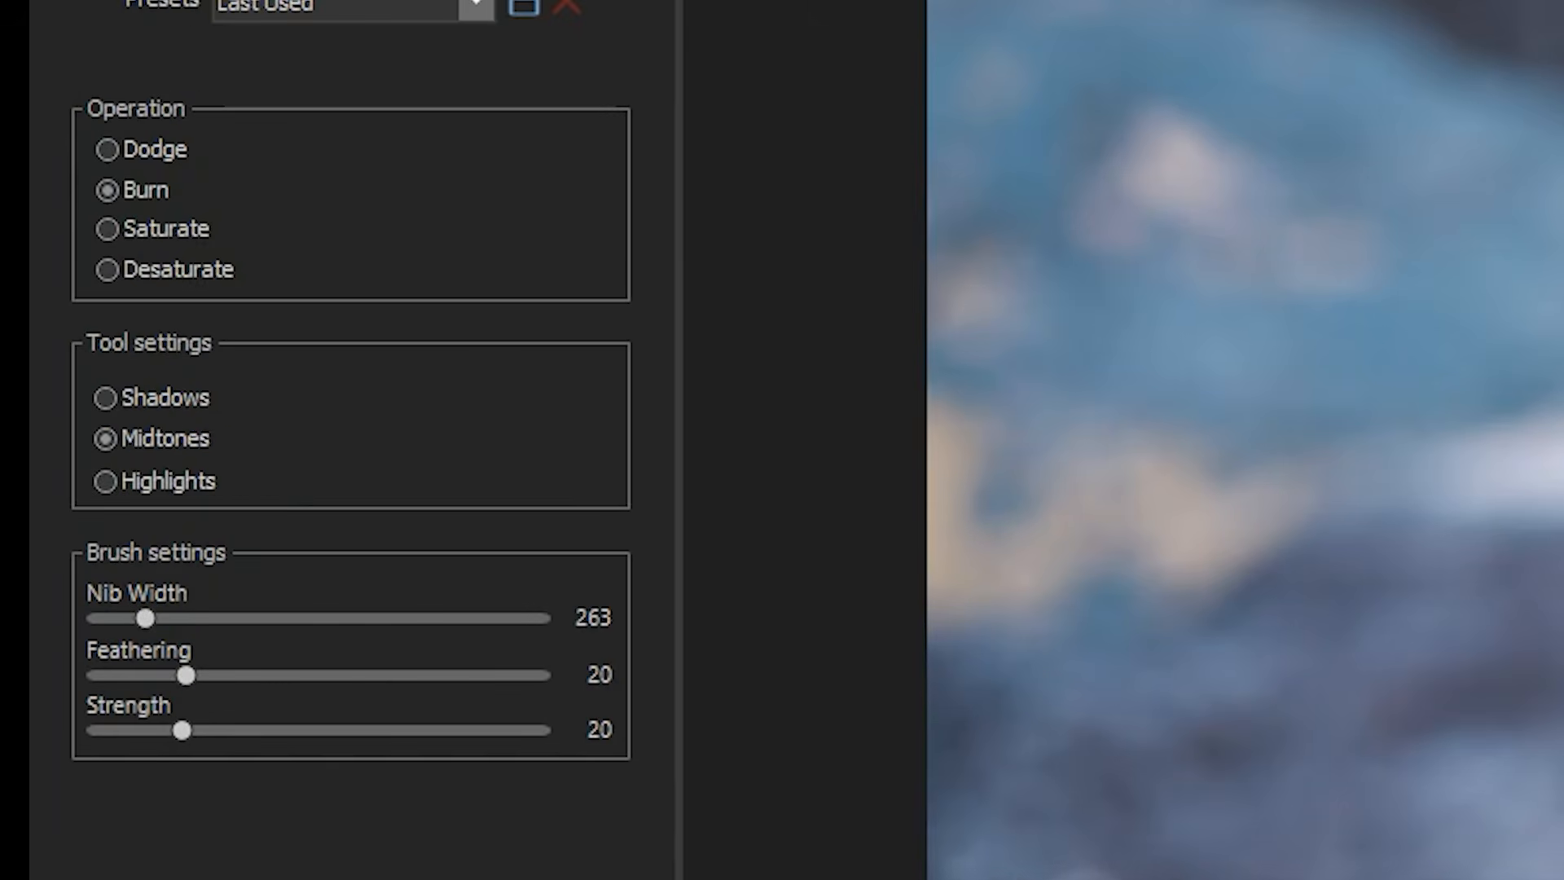
left_click(173, 399)
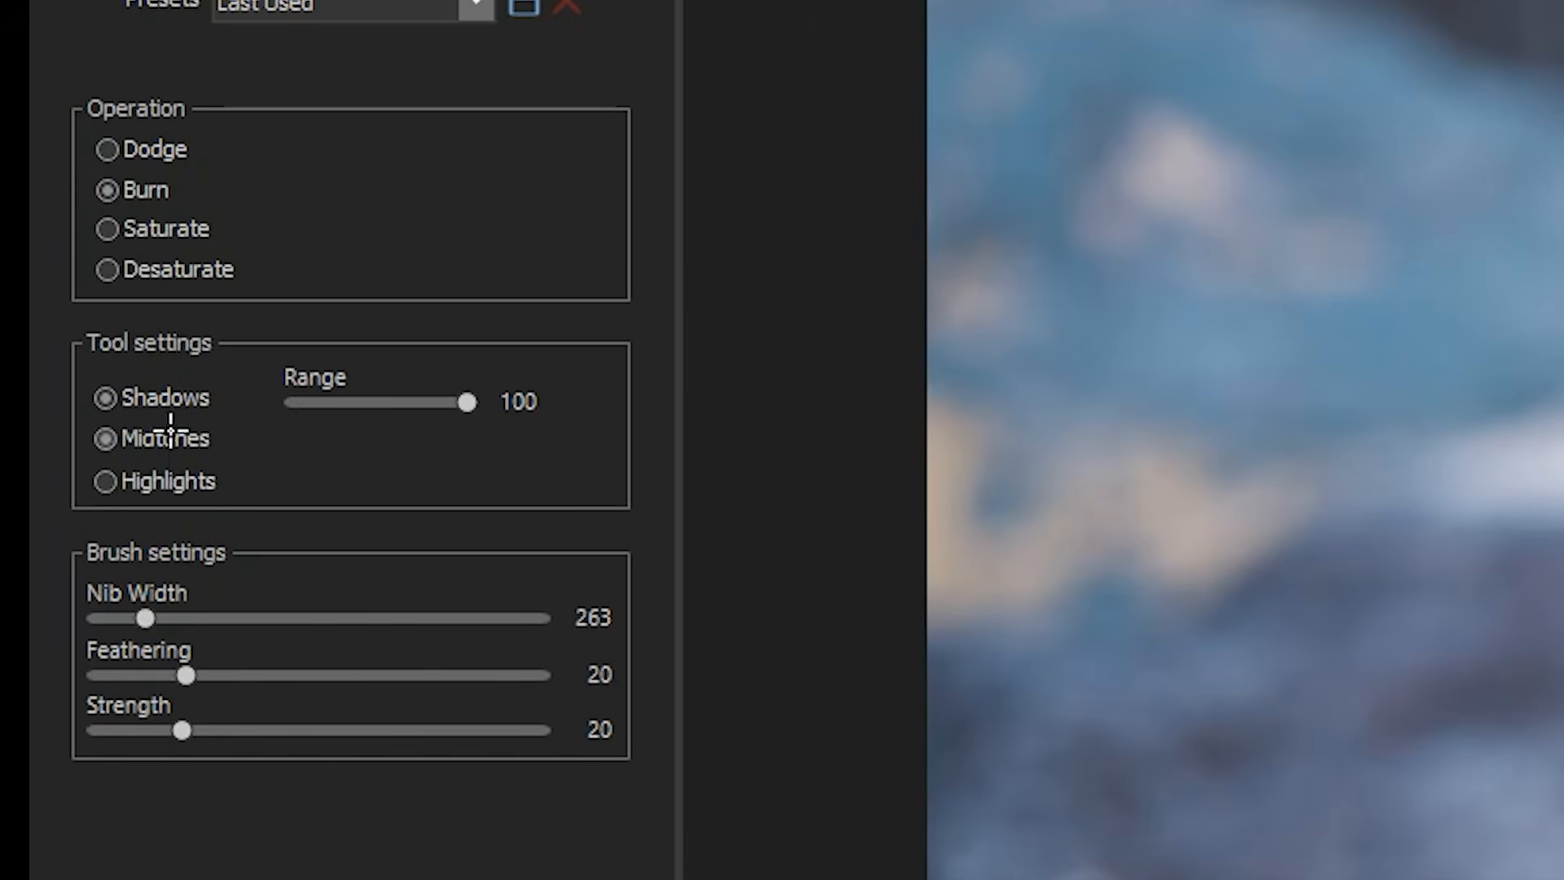
left_click(171, 438)
left_click(168, 399)
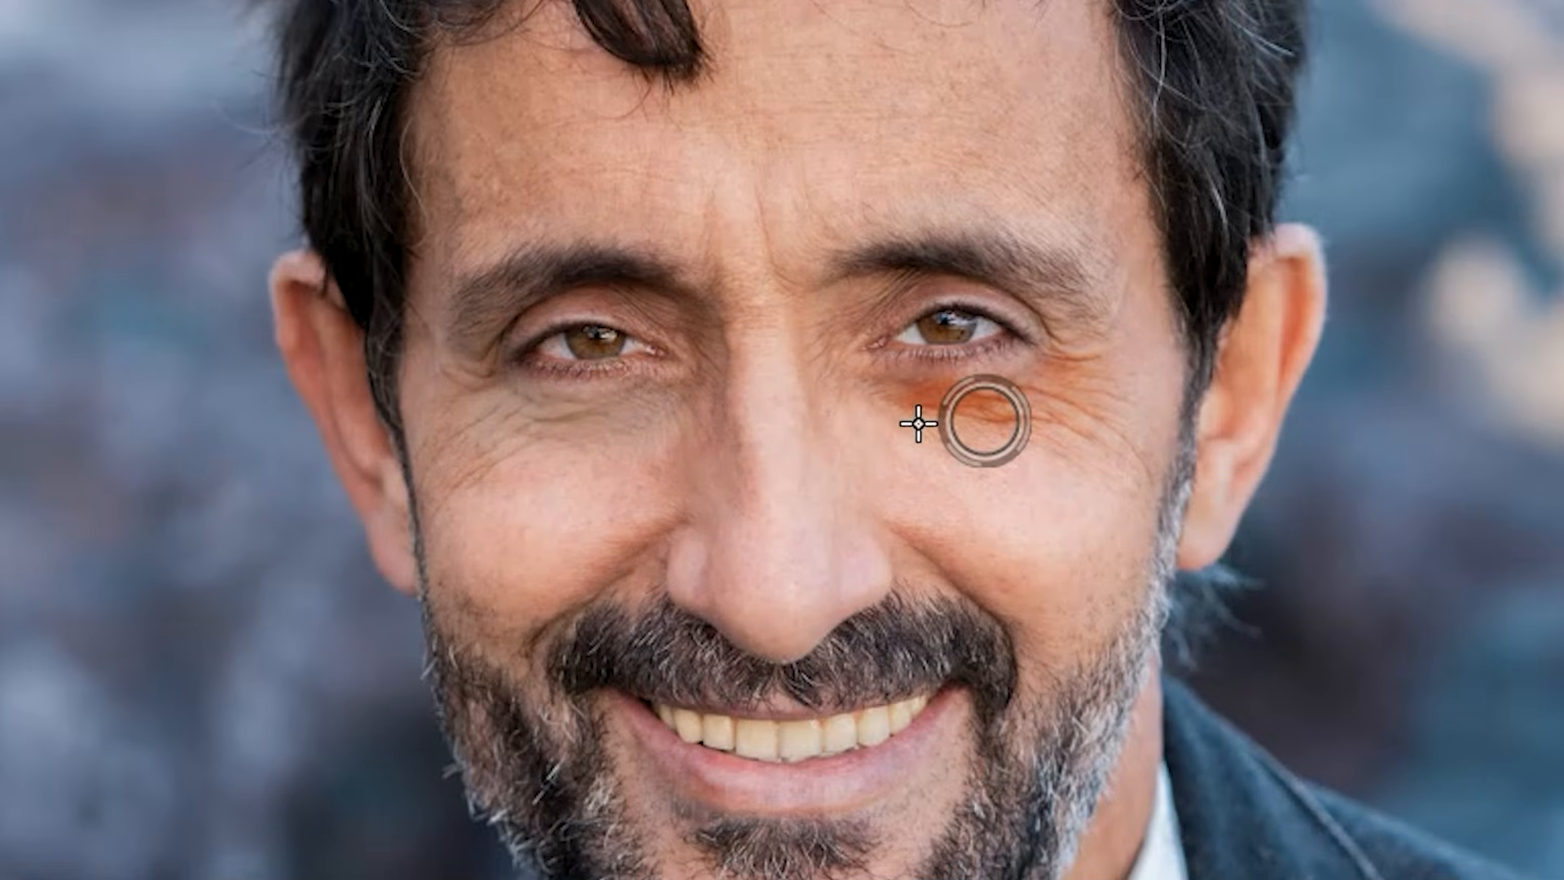
mouse_move(915, 423)
left_mouse_down()
mouse_move(1057, 400)
mouse_move(890, 426)
left_mouse_up()
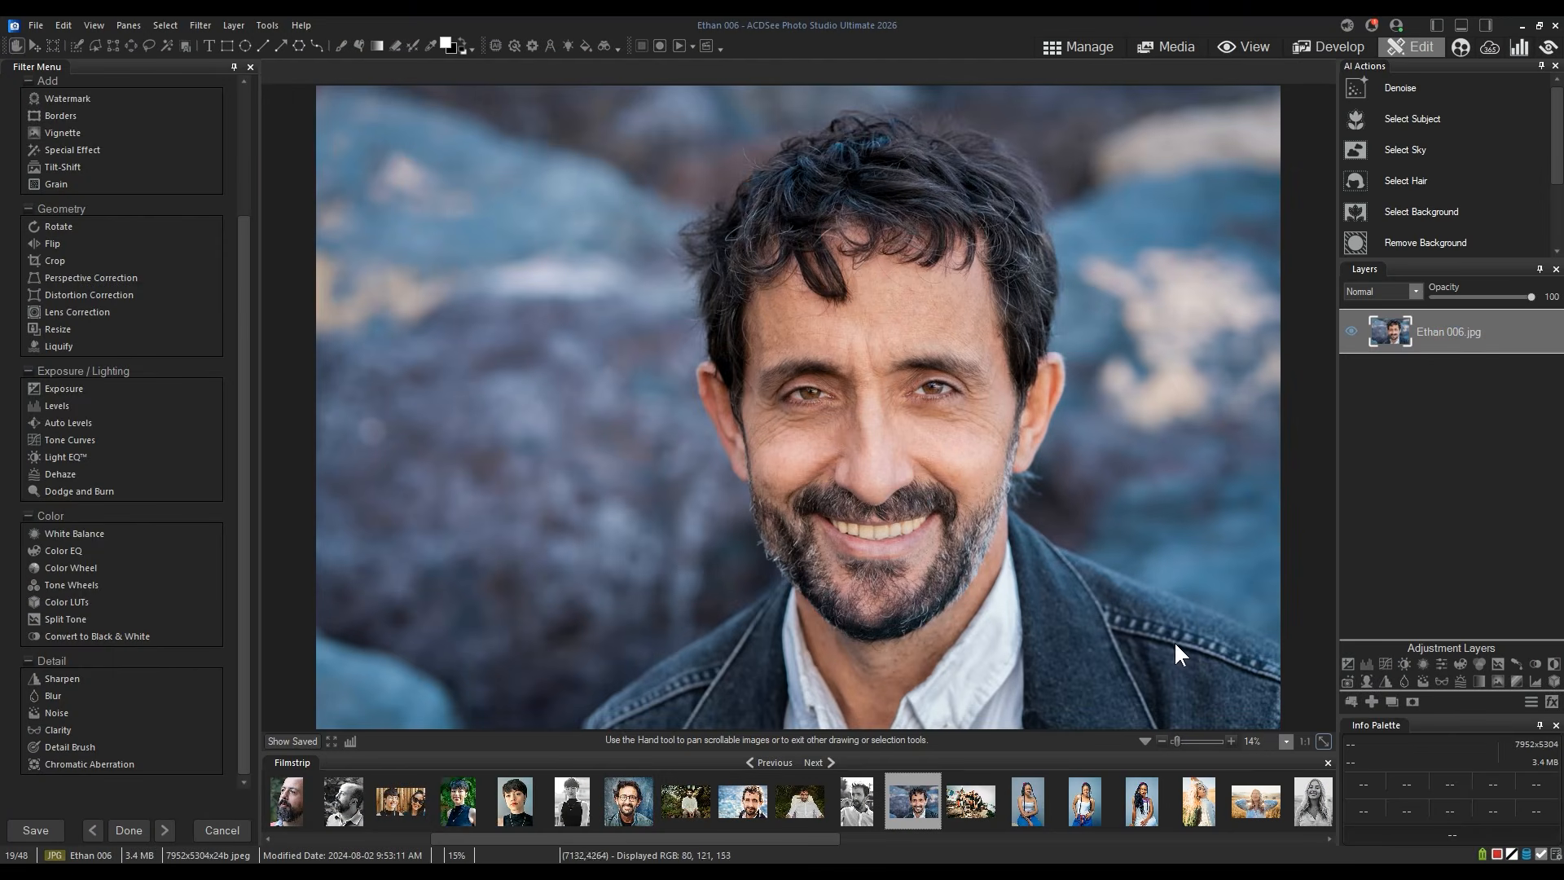
Add an Exposure adjustment layer above the photo.
left_click(1144, 741)
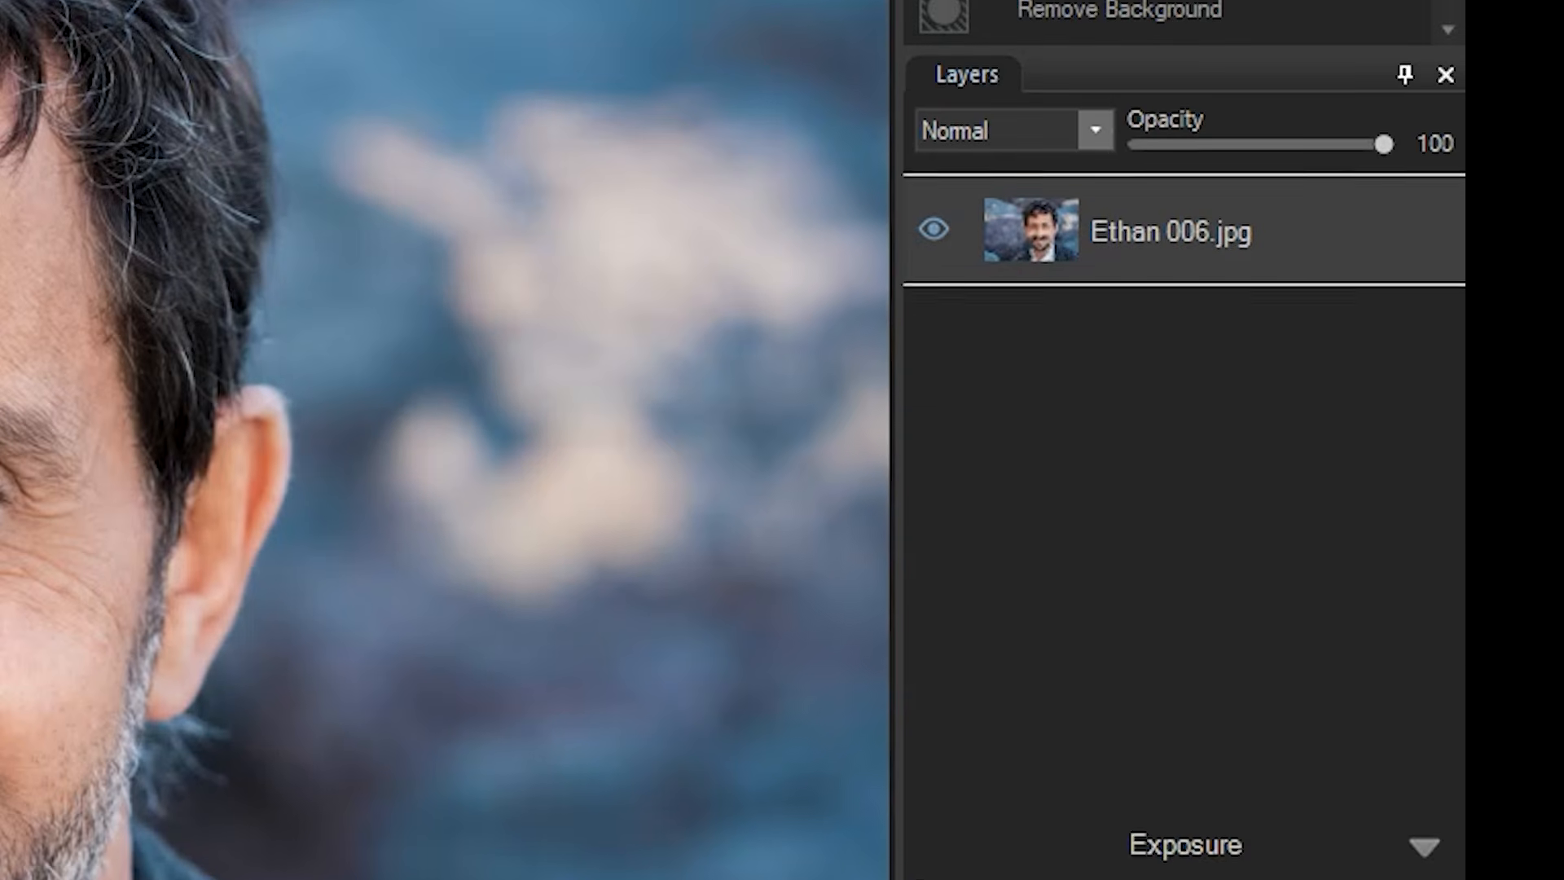
left_click(926, 586)
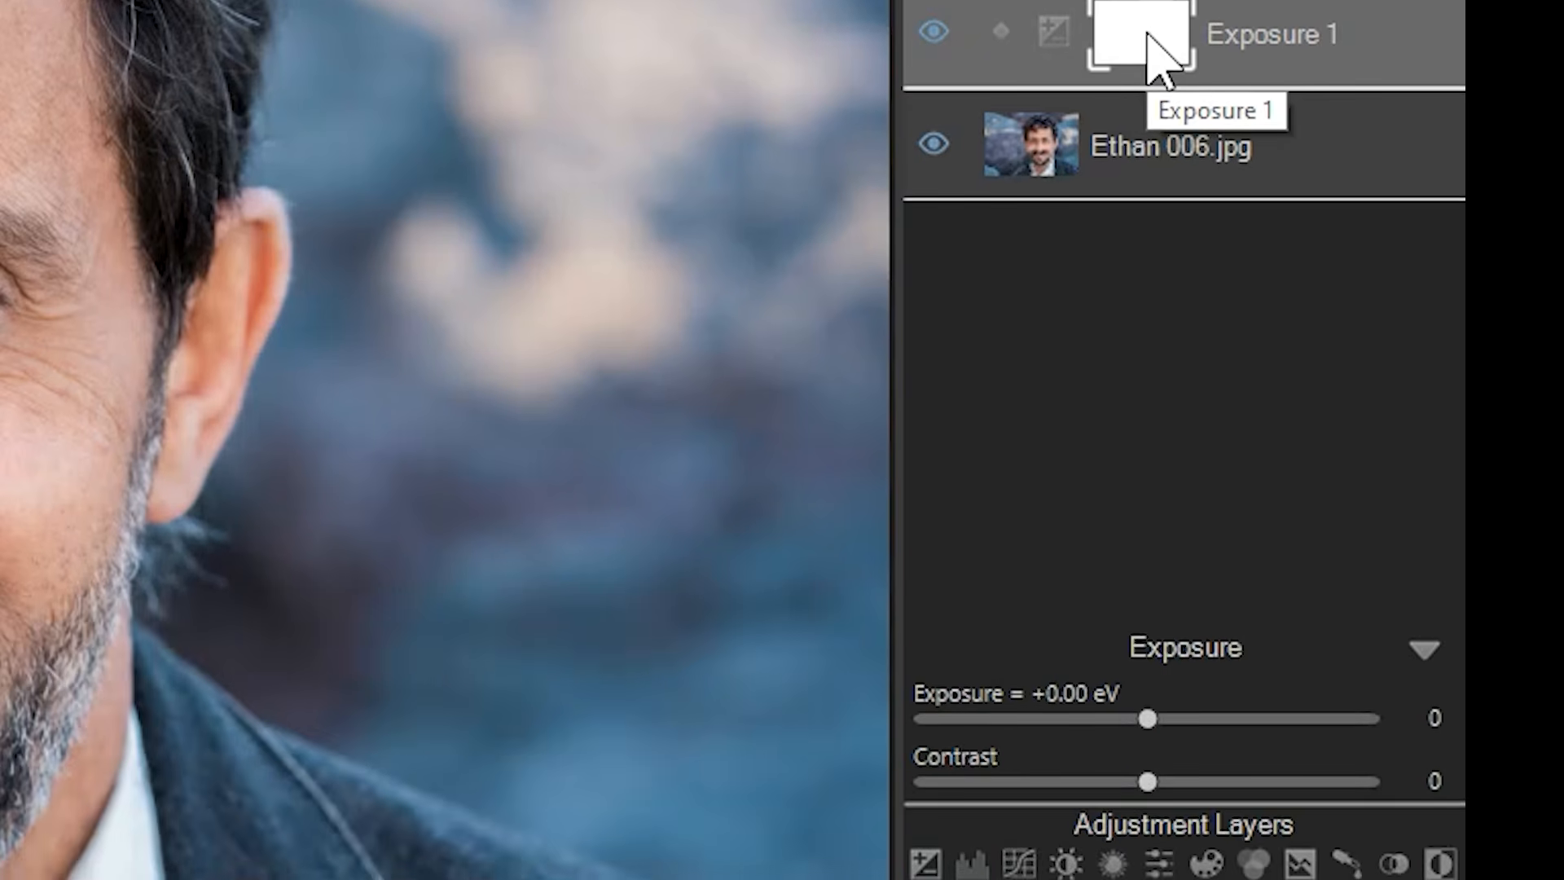
Set the Exposure 1 layer's mask to black.
left_click(1156, 53)
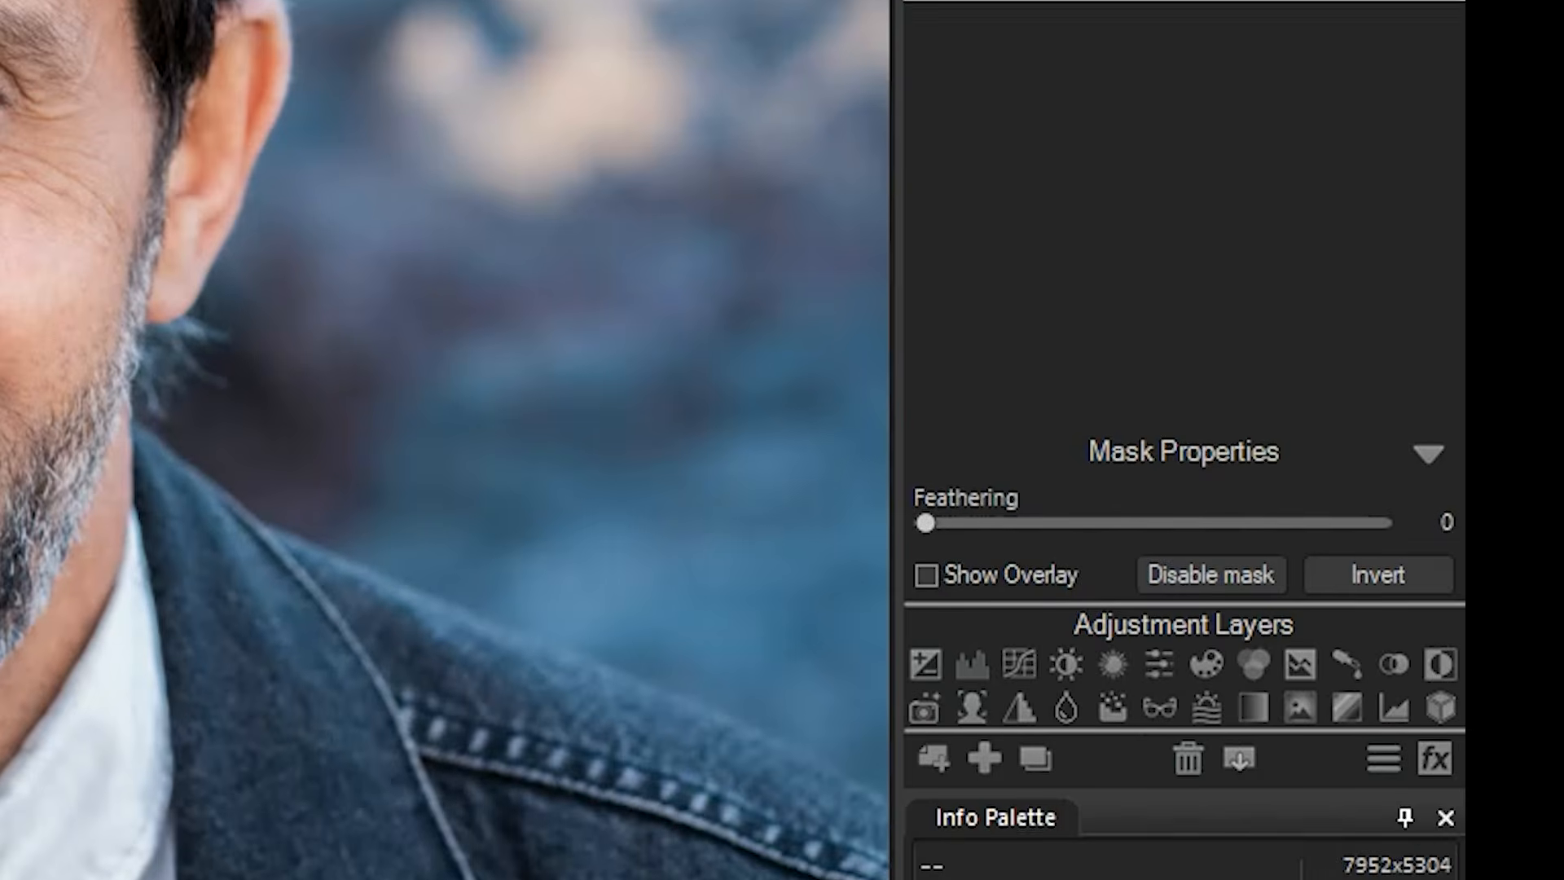
right_click(1156, 53)
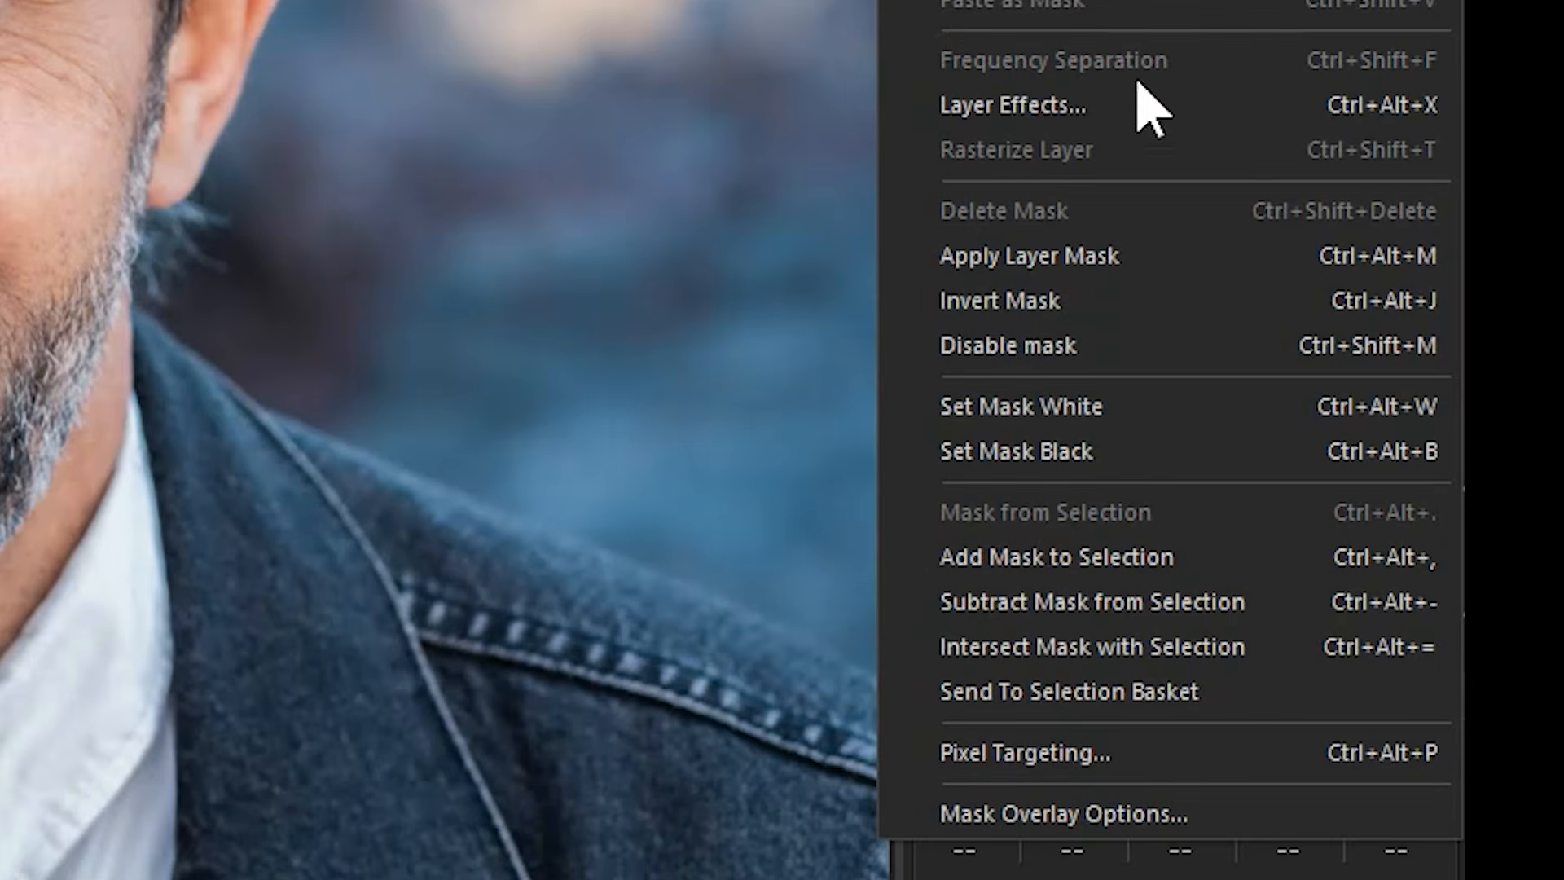
left_click(1130, 448)
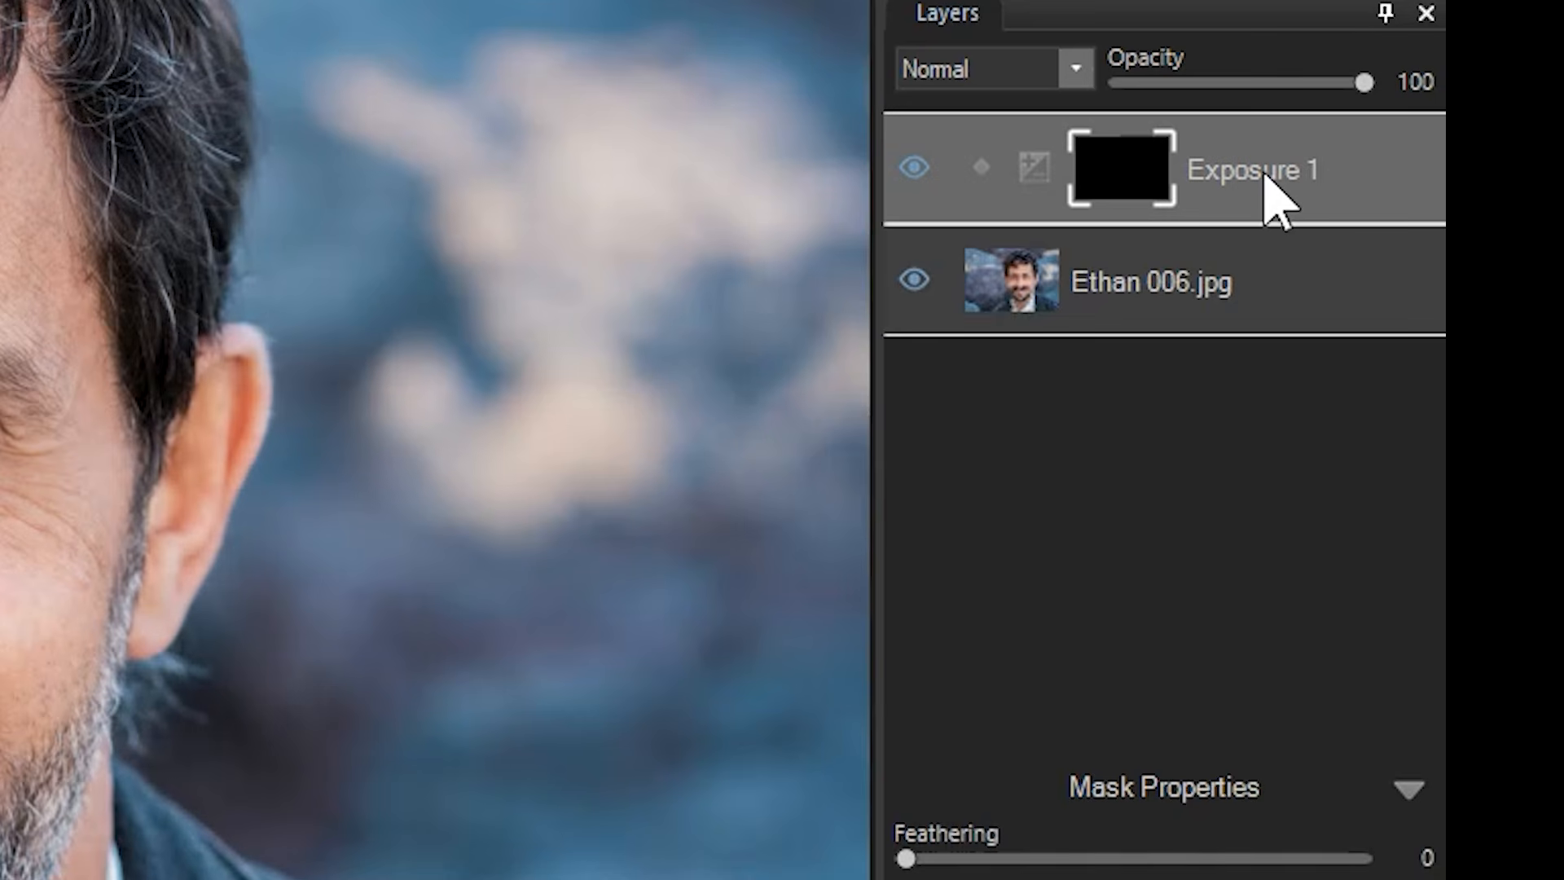
Set the Exposure 1 layer's exposure to +0.50 eV.
left_click(1266, 176)
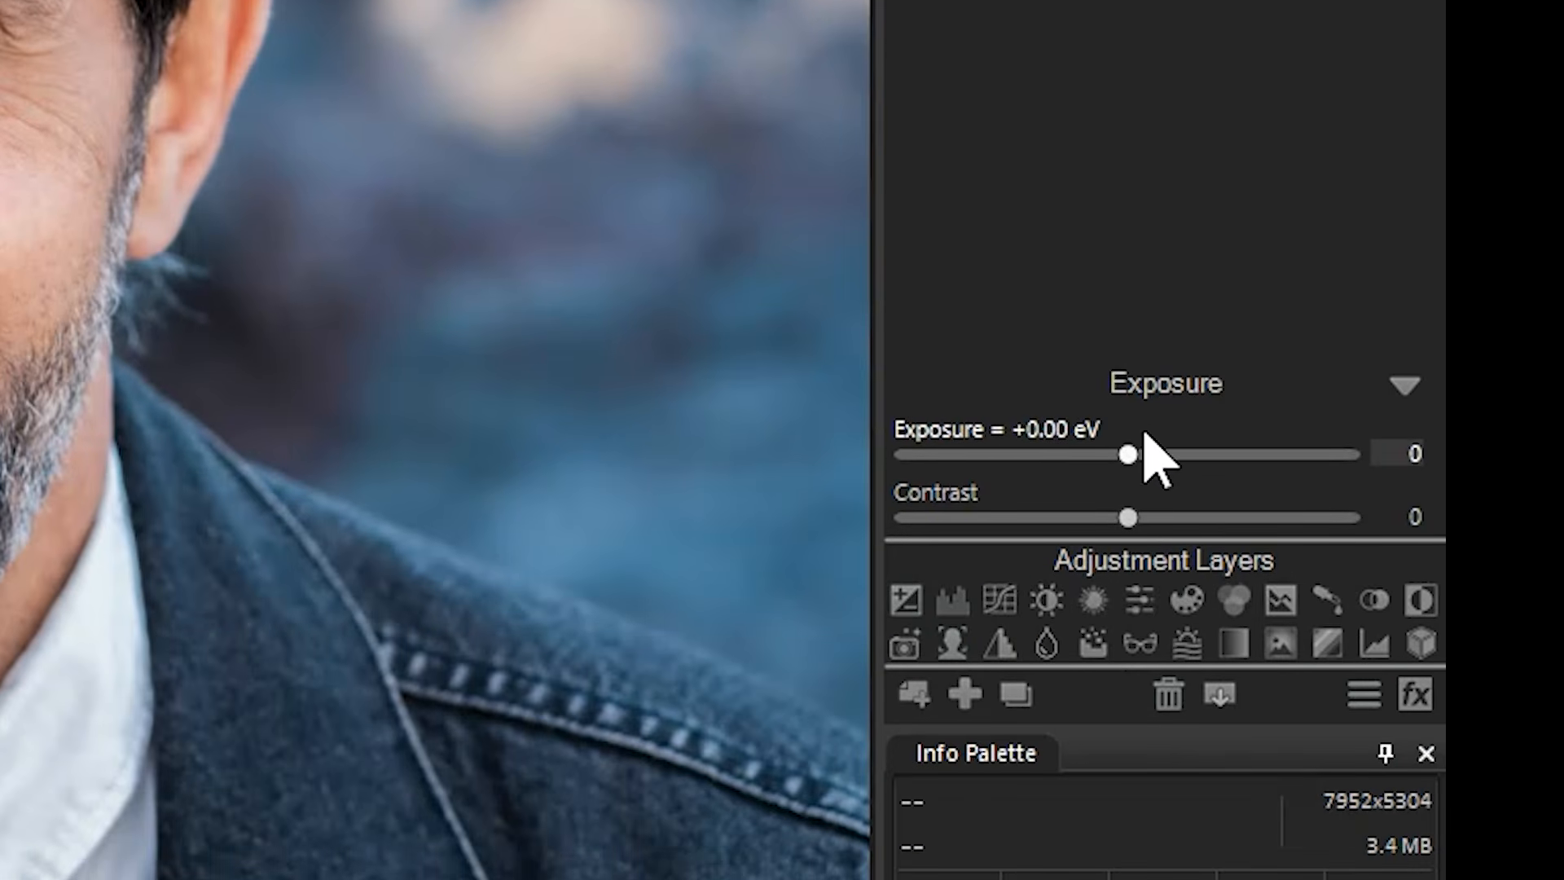
left_click_drag(1129, 458, 1184, 456)
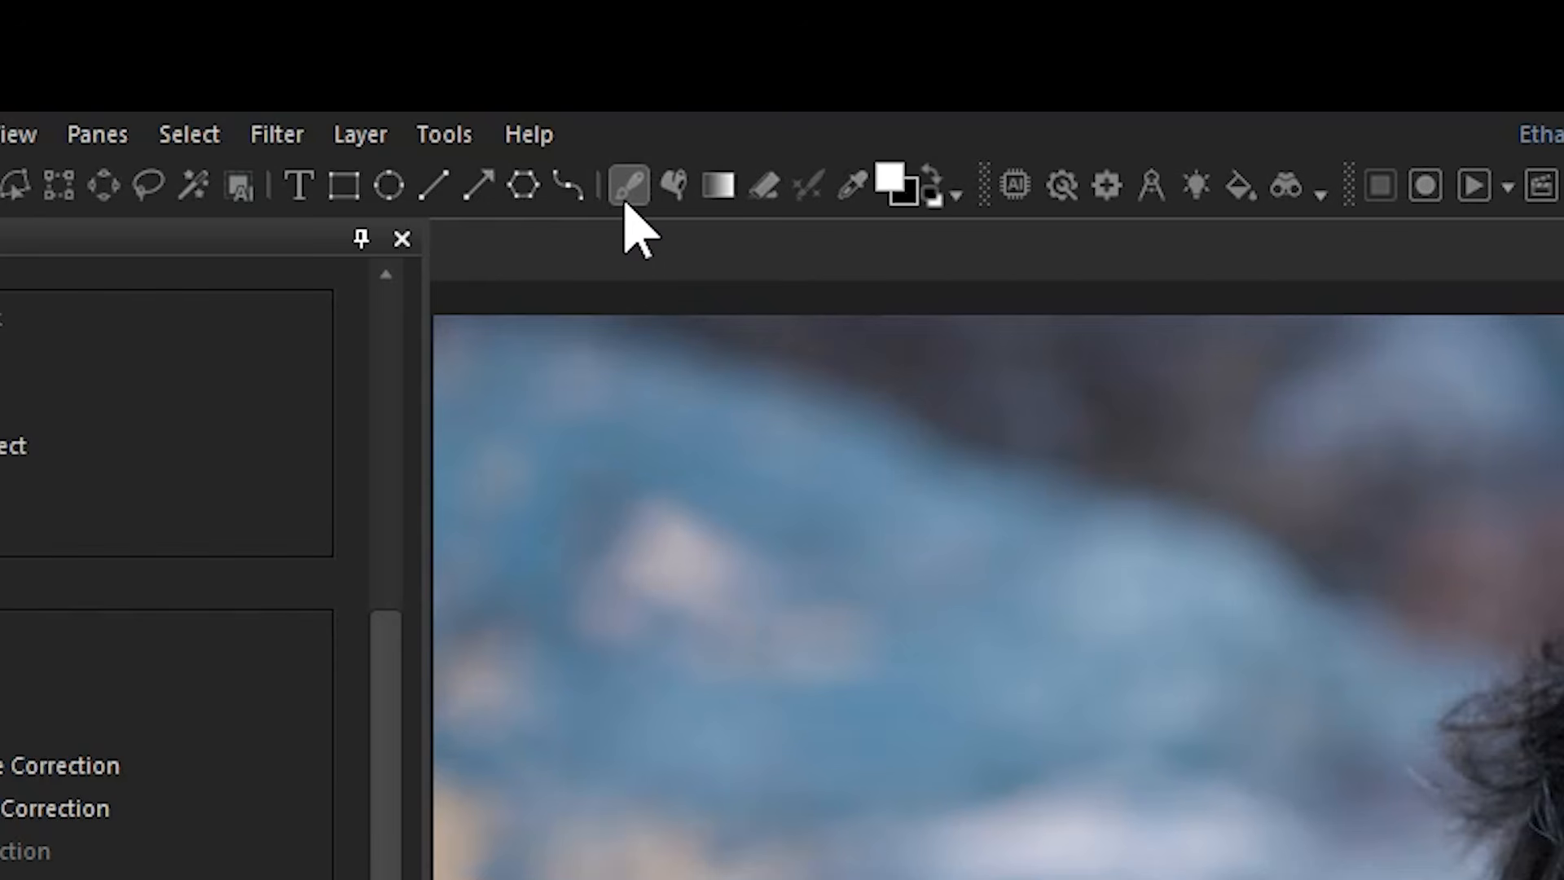
Pick the Brush tool on the layer mask with size 154, feathering 79 and opacity 67.
left_click(628, 192)
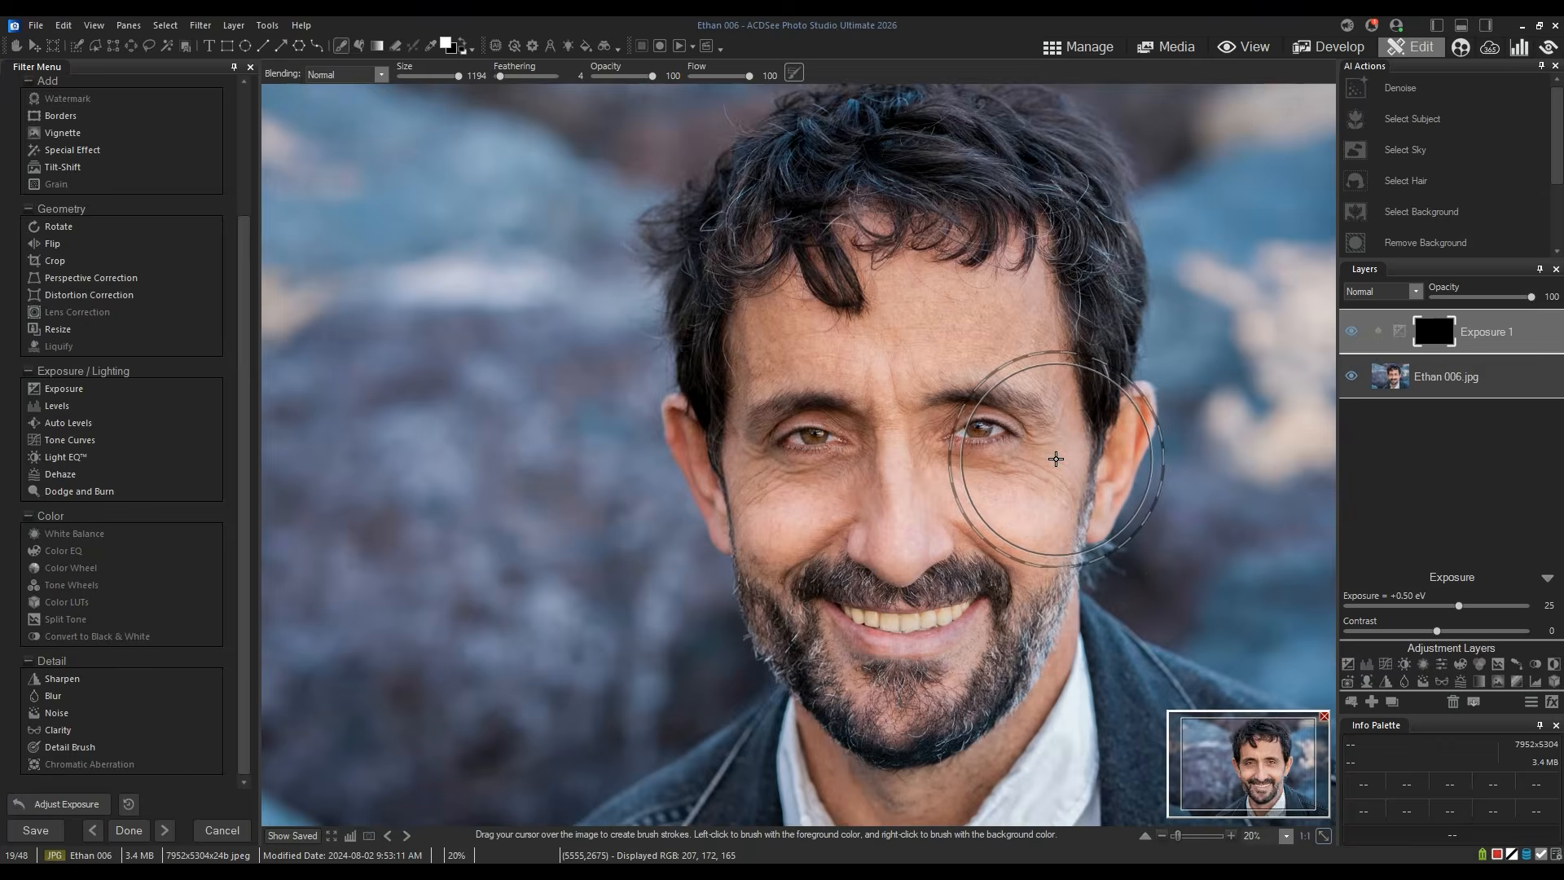
scroll(1057, 456, "up", 1)
scroll(651, 345, "down", 1)
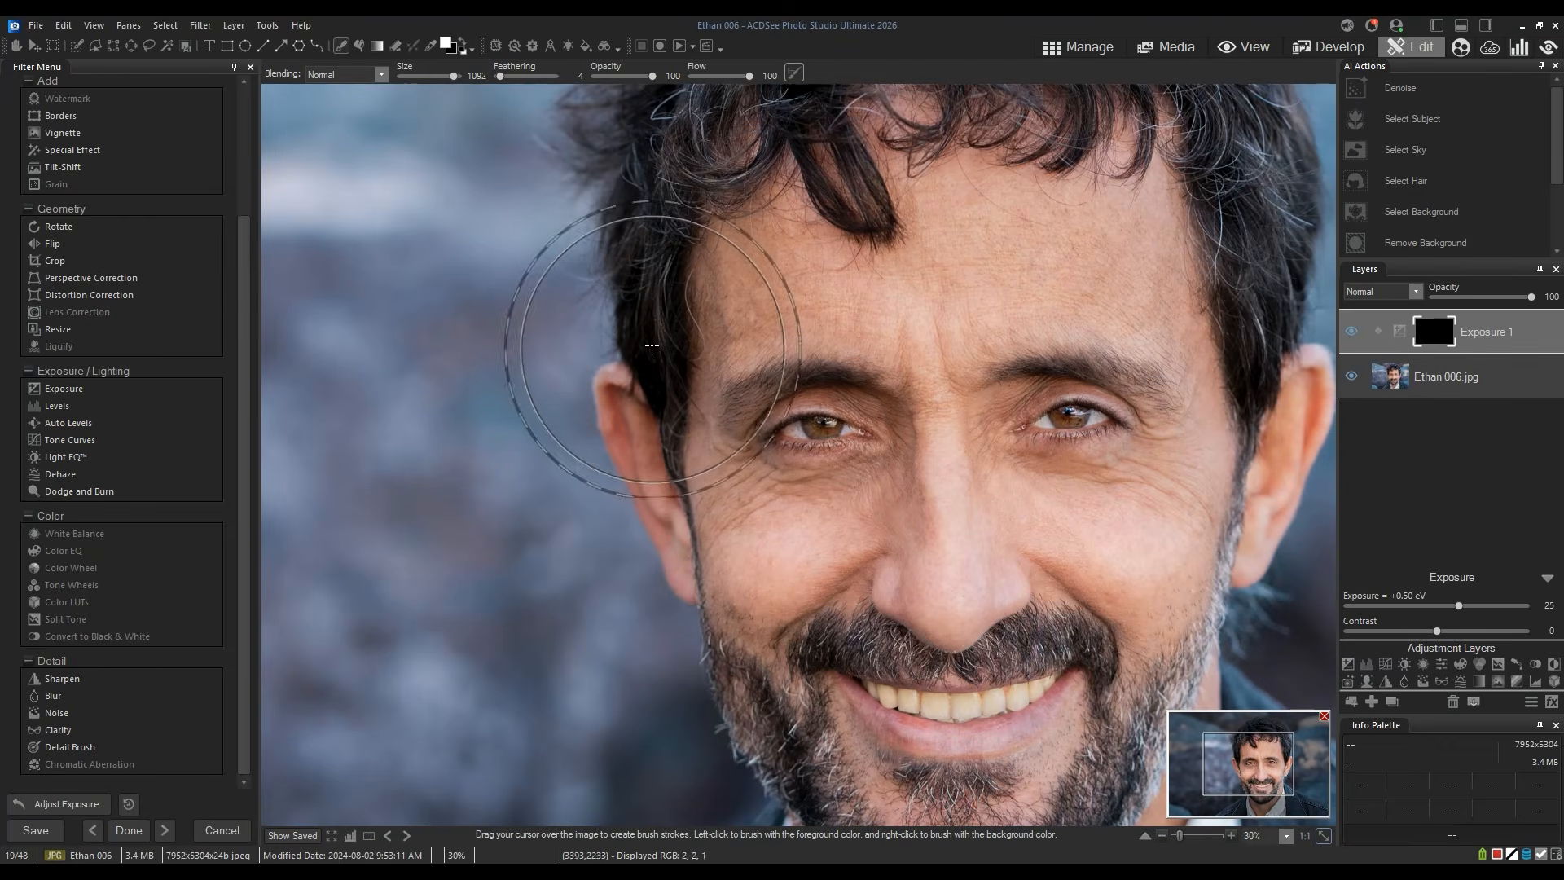
mouse_move(500, 76)
left_mouse_down()
mouse_move(529, 75)
mouse_move(408, 75)
left_mouse_up()
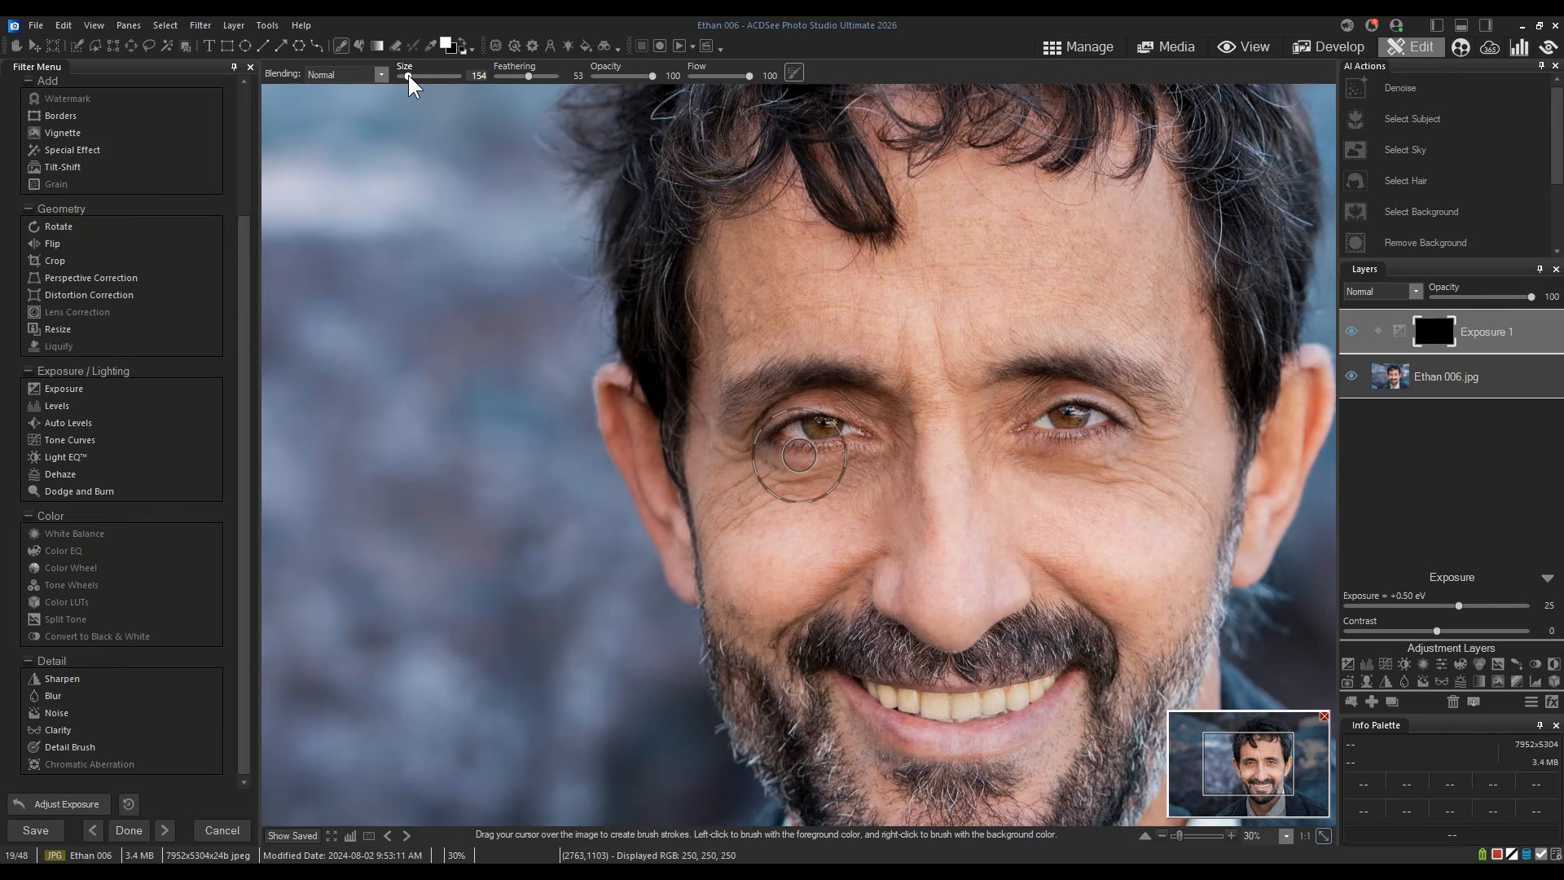
left_click(1437, 332)
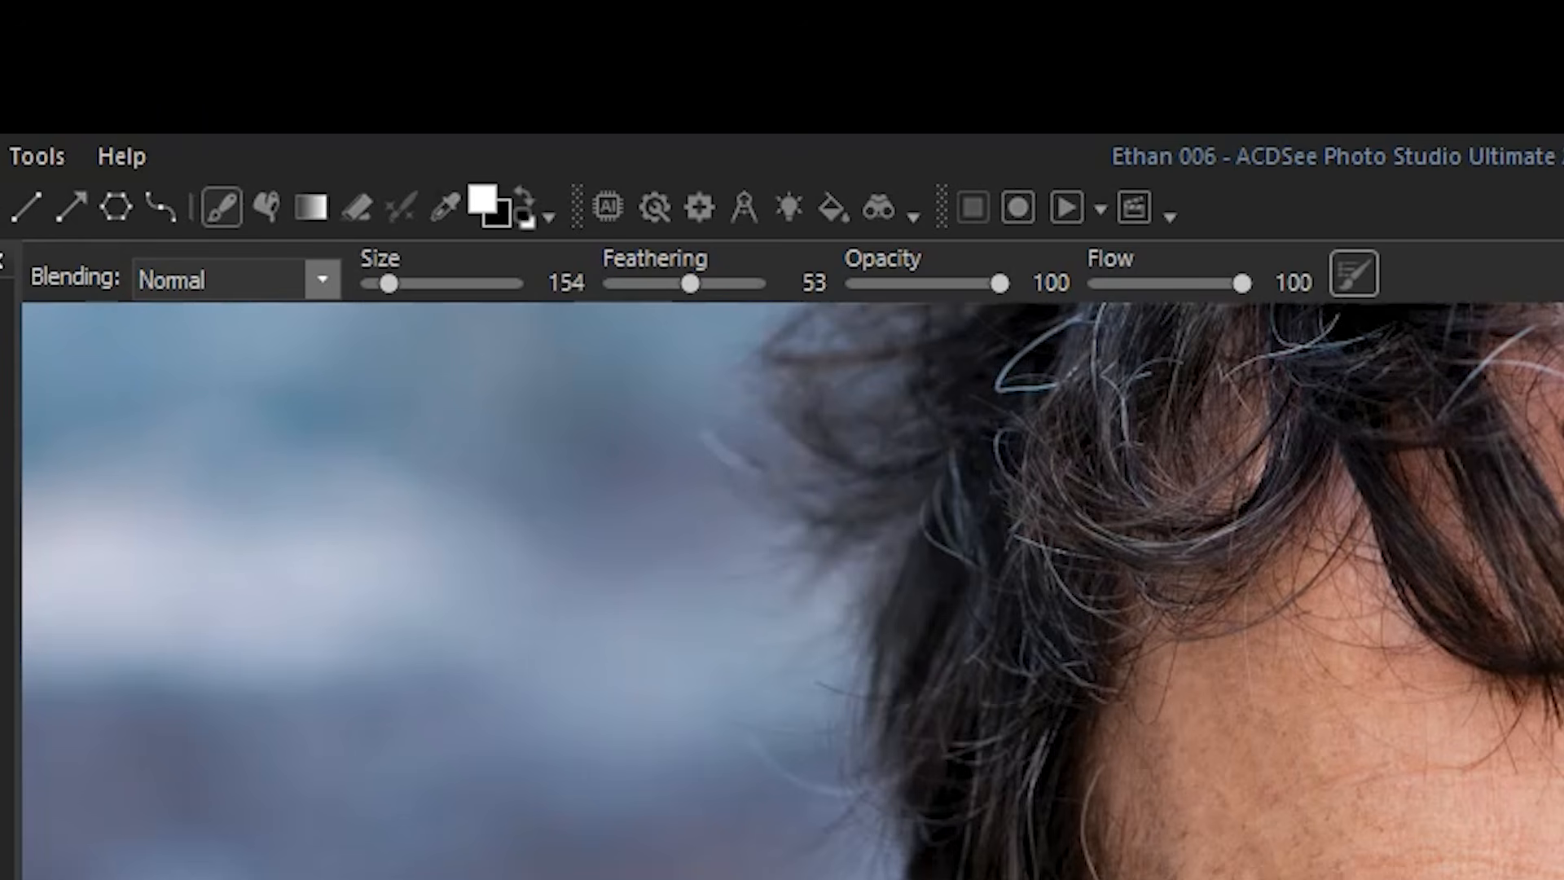
left_click_drag(690, 284, 728, 290)
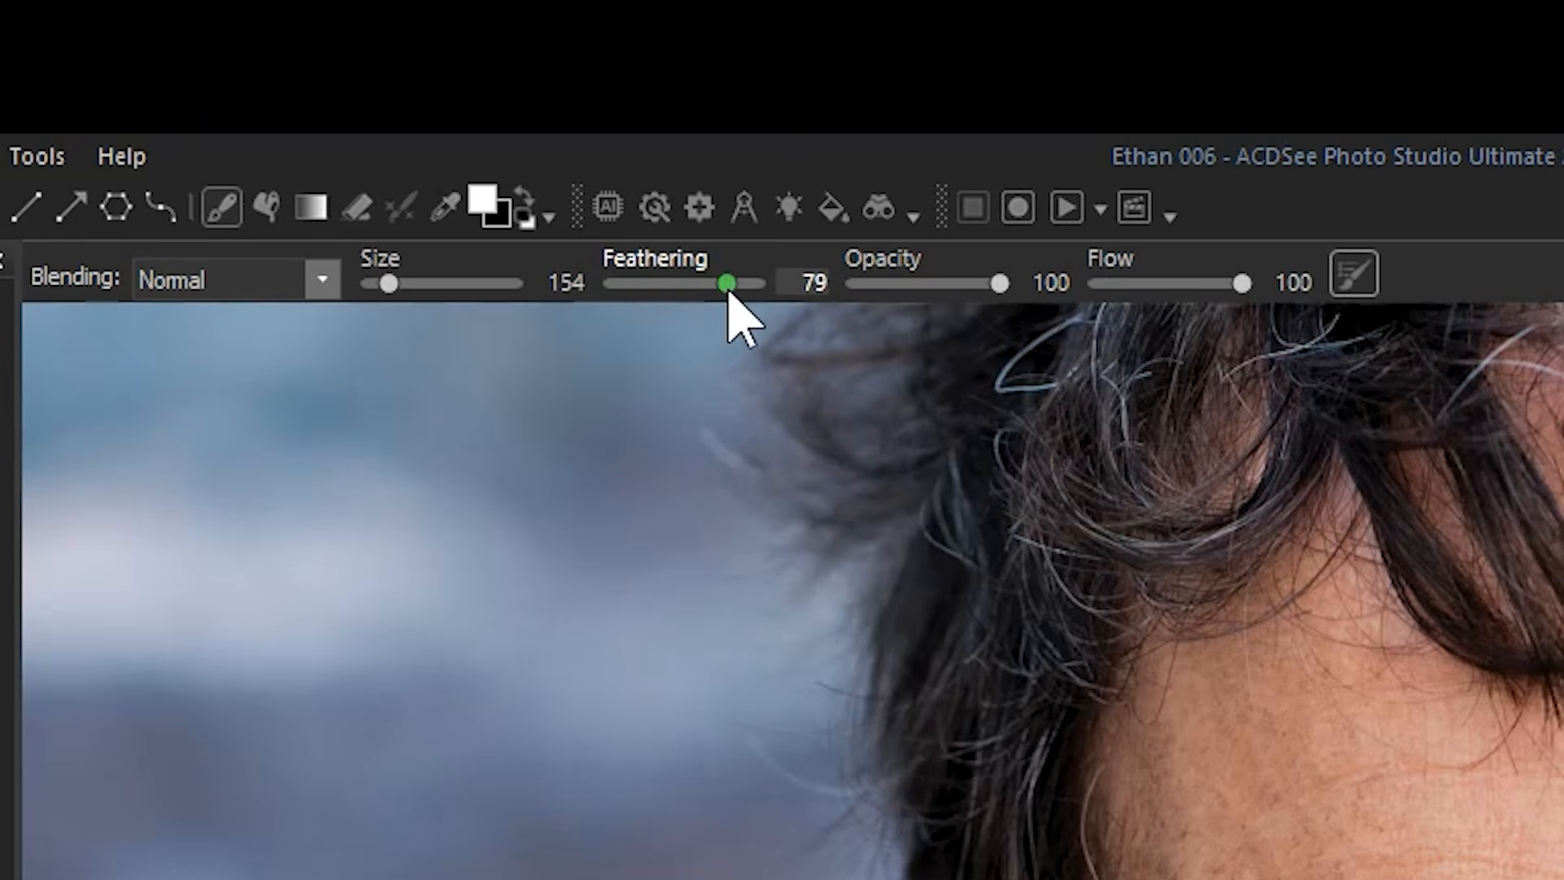
left_click_drag(954, 283, 949, 282)
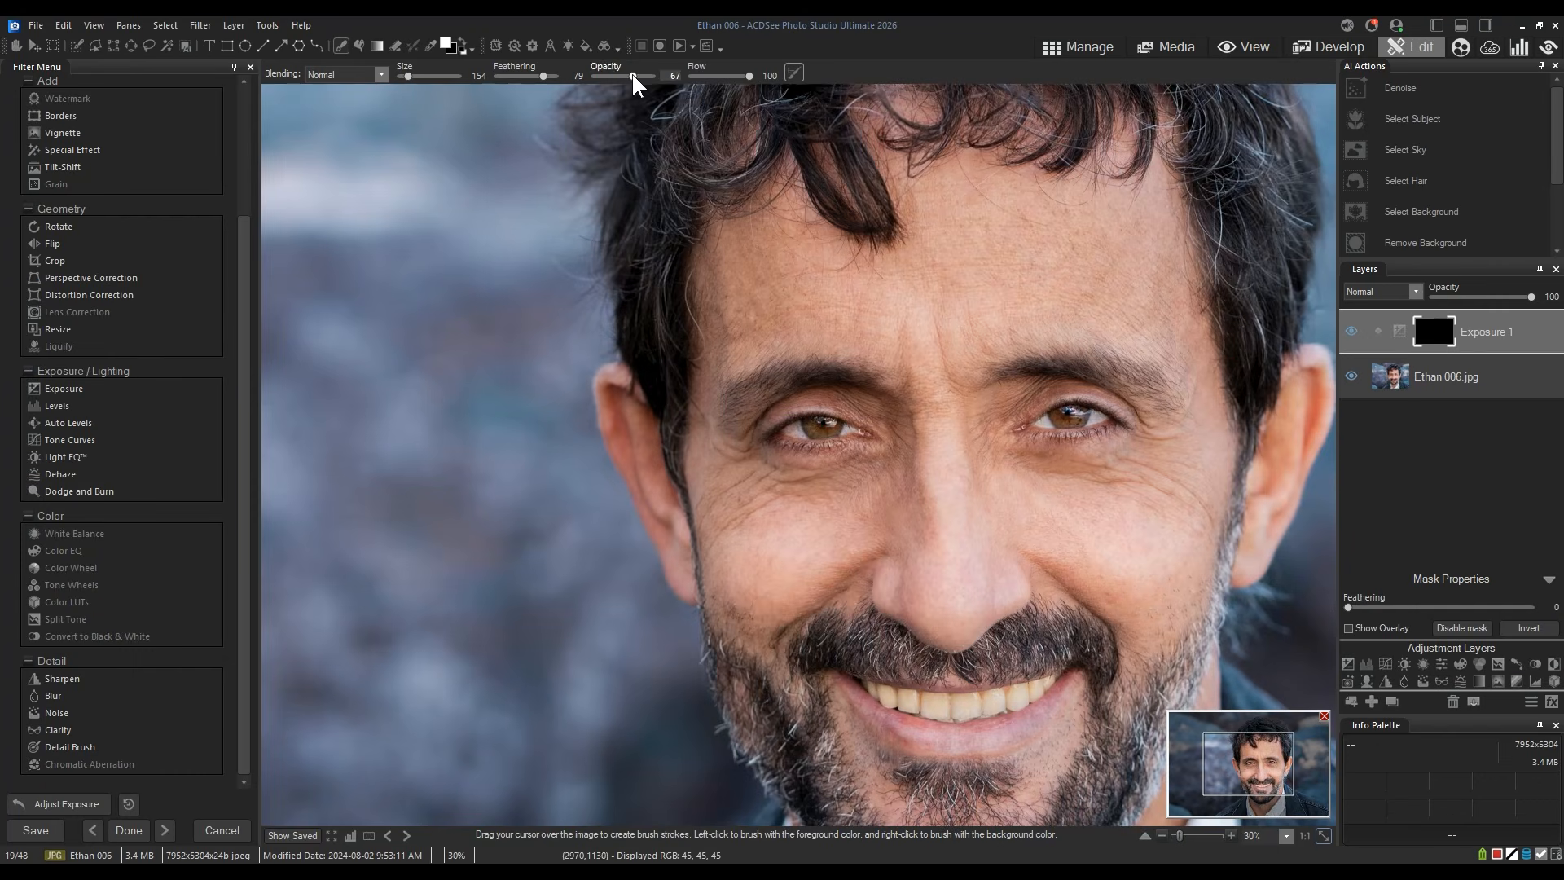
Paint white on the mask under both eyes.
scroll(800, 495, "down", 2)
scroll(800, 494, "up", 1)
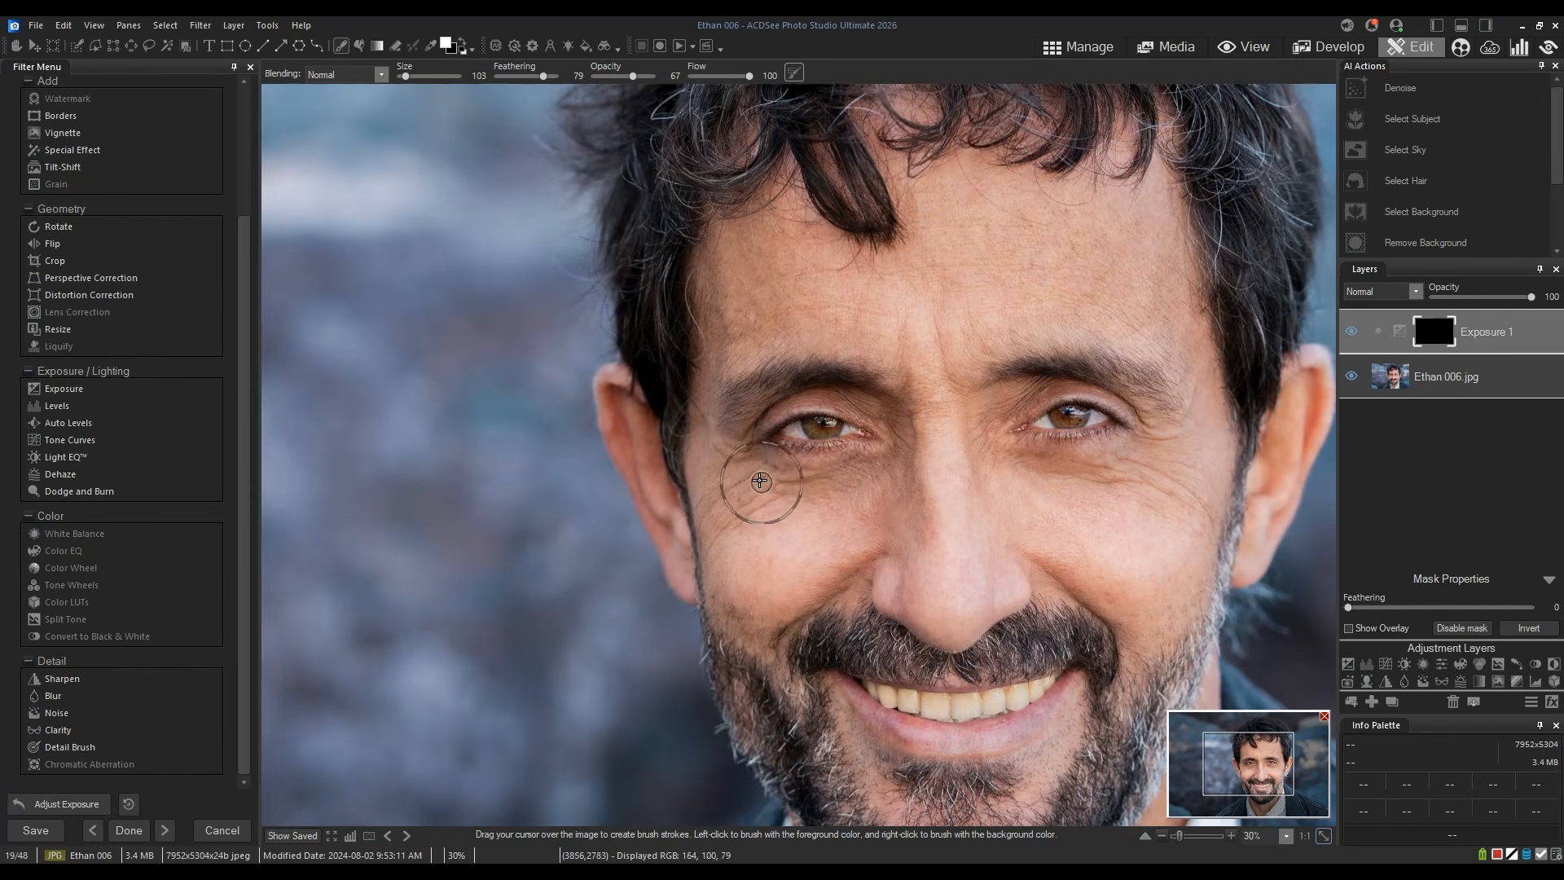
left_click_drag(760, 481, 799, 492)
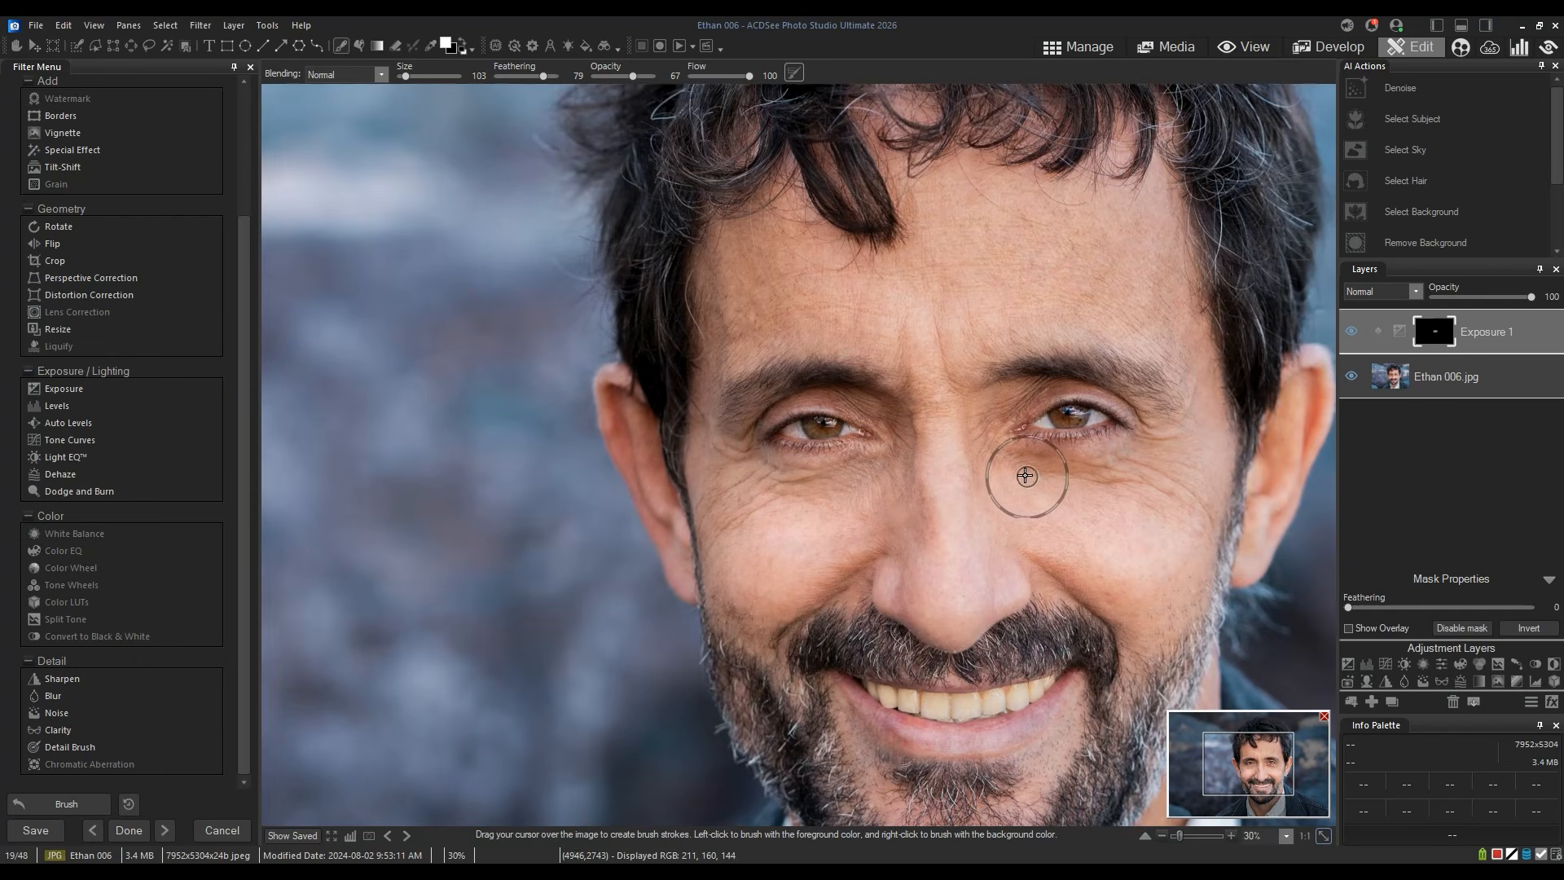
left_click_drag(1025, 476, 1162, 457)
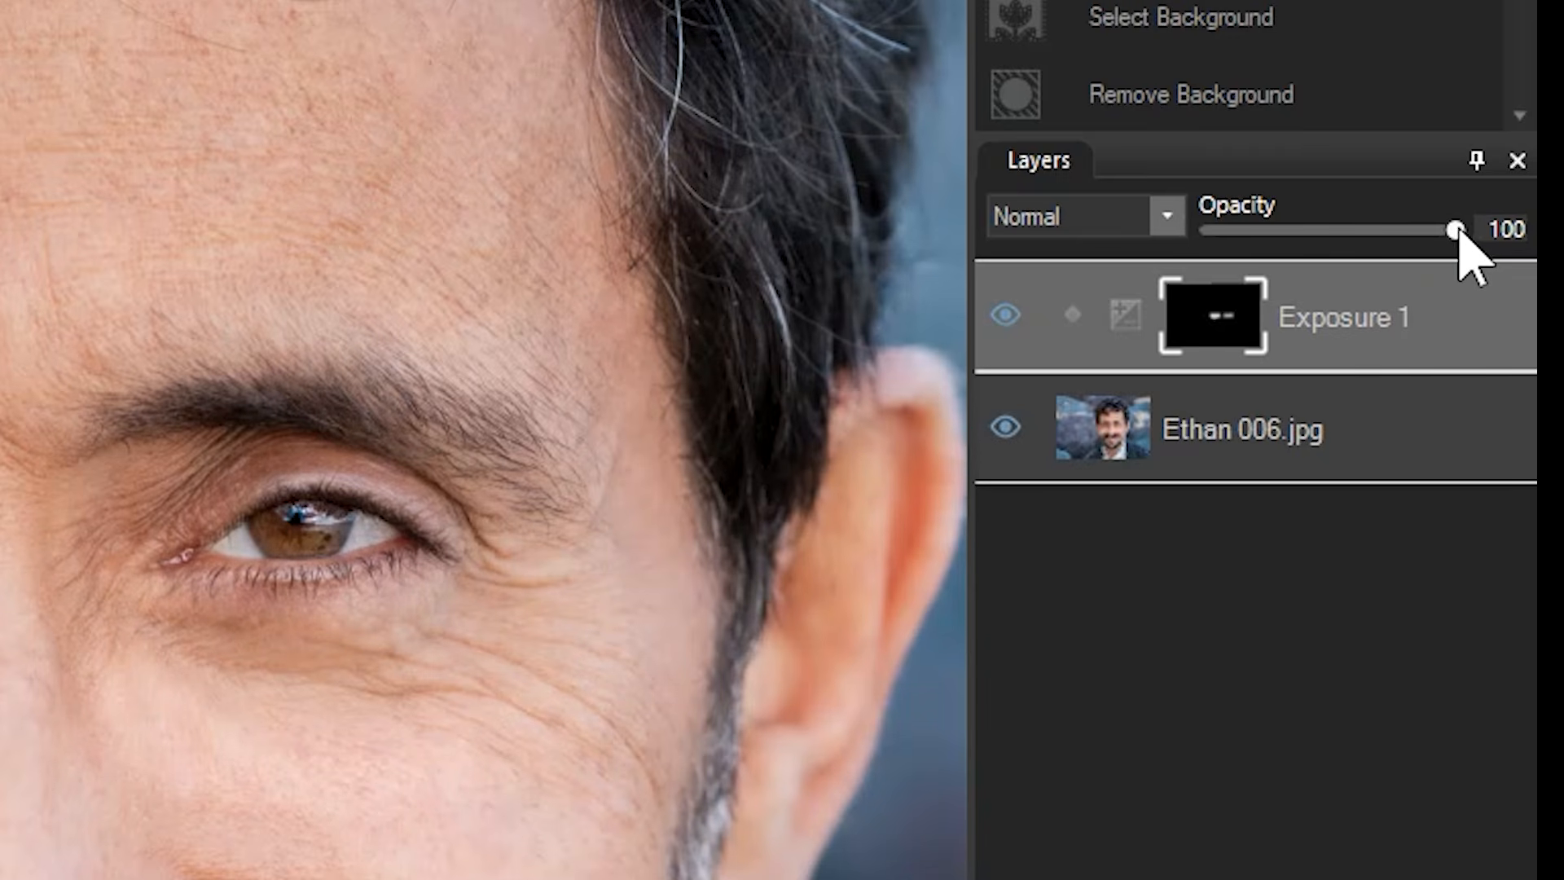
Set the Exposure 1 layer's exposure to -0.50 eV.
mouse_move(1456, 230)
left_mouse_down()
mouse_move(1068, 216)
mouse_move(1466, 231)
left_mouse_up()
left_click(1359, 10)
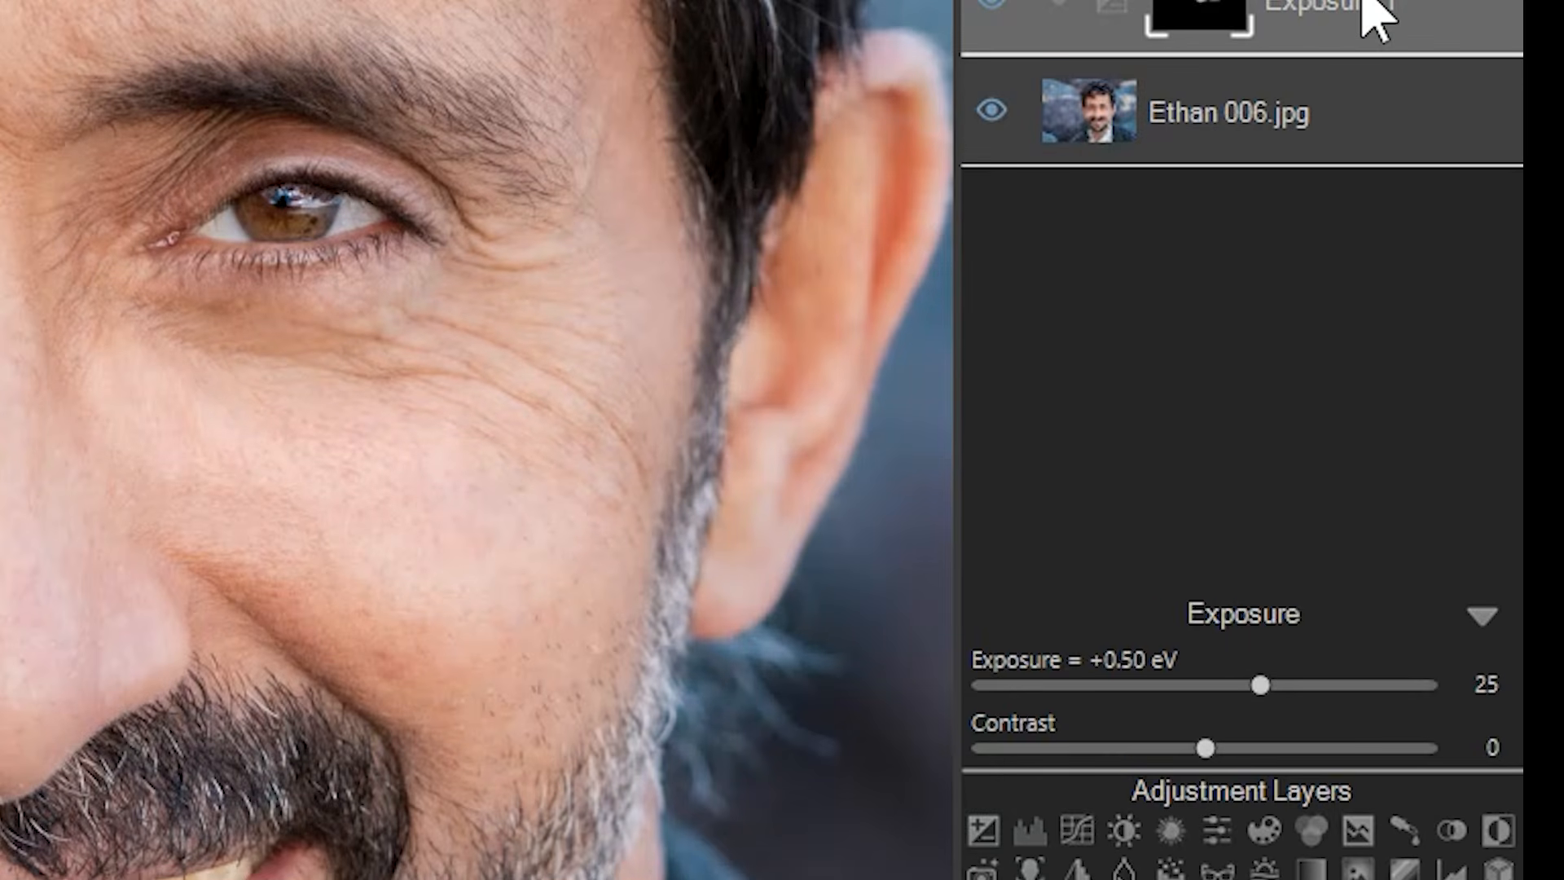
left_click_drag(1260, 684, 1297, 683)
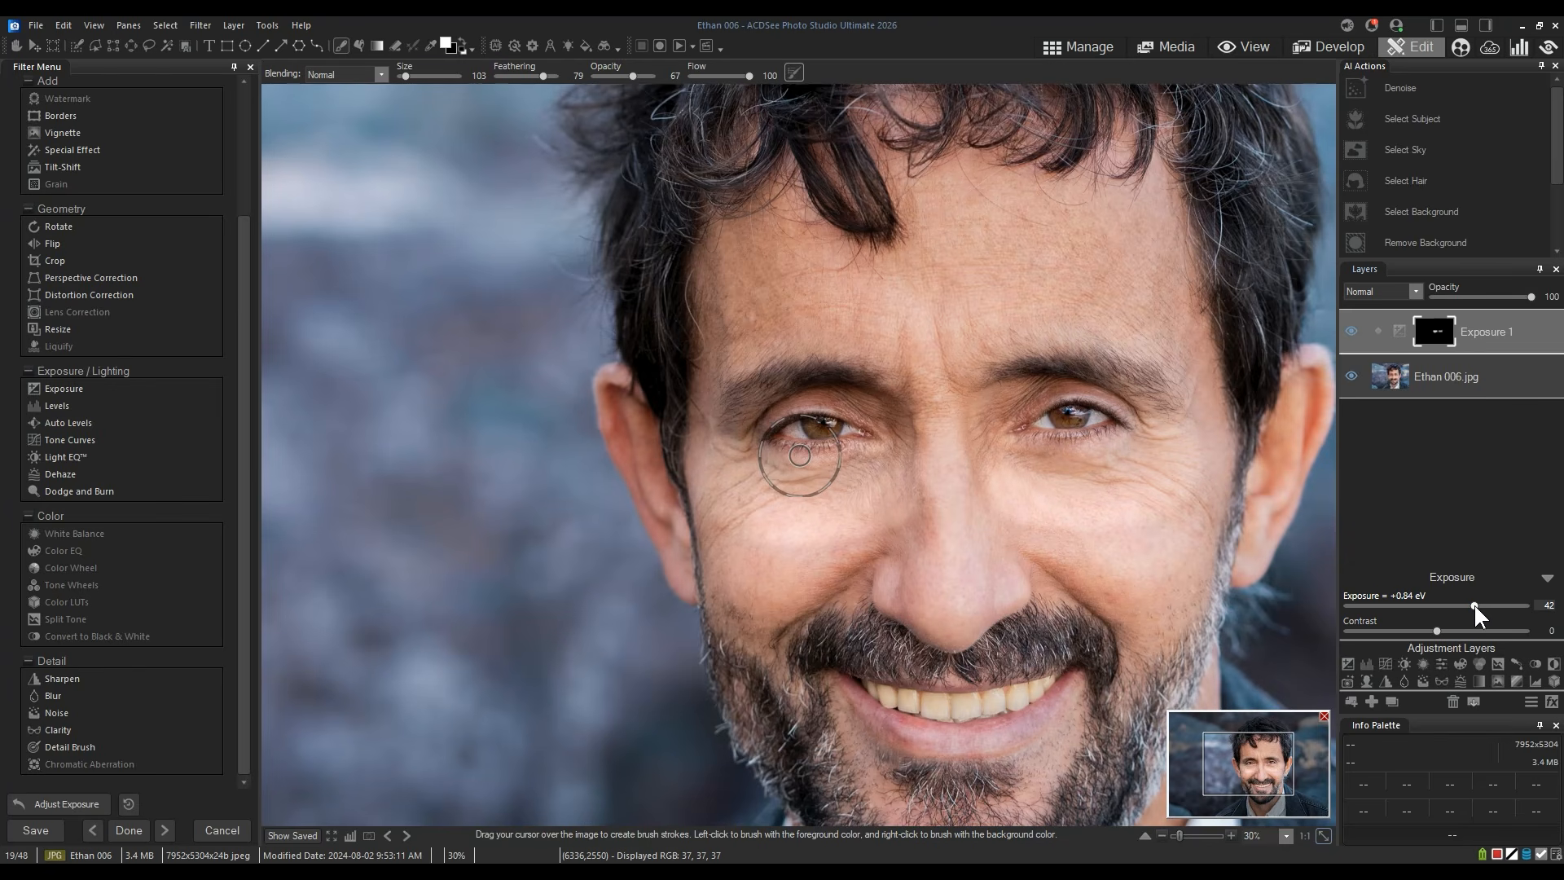
mouse_move(1474, 606)
left_mouse_down()
mouse_move(1502, 606)
mouse_move(1470, 605)
left_mouse_up()
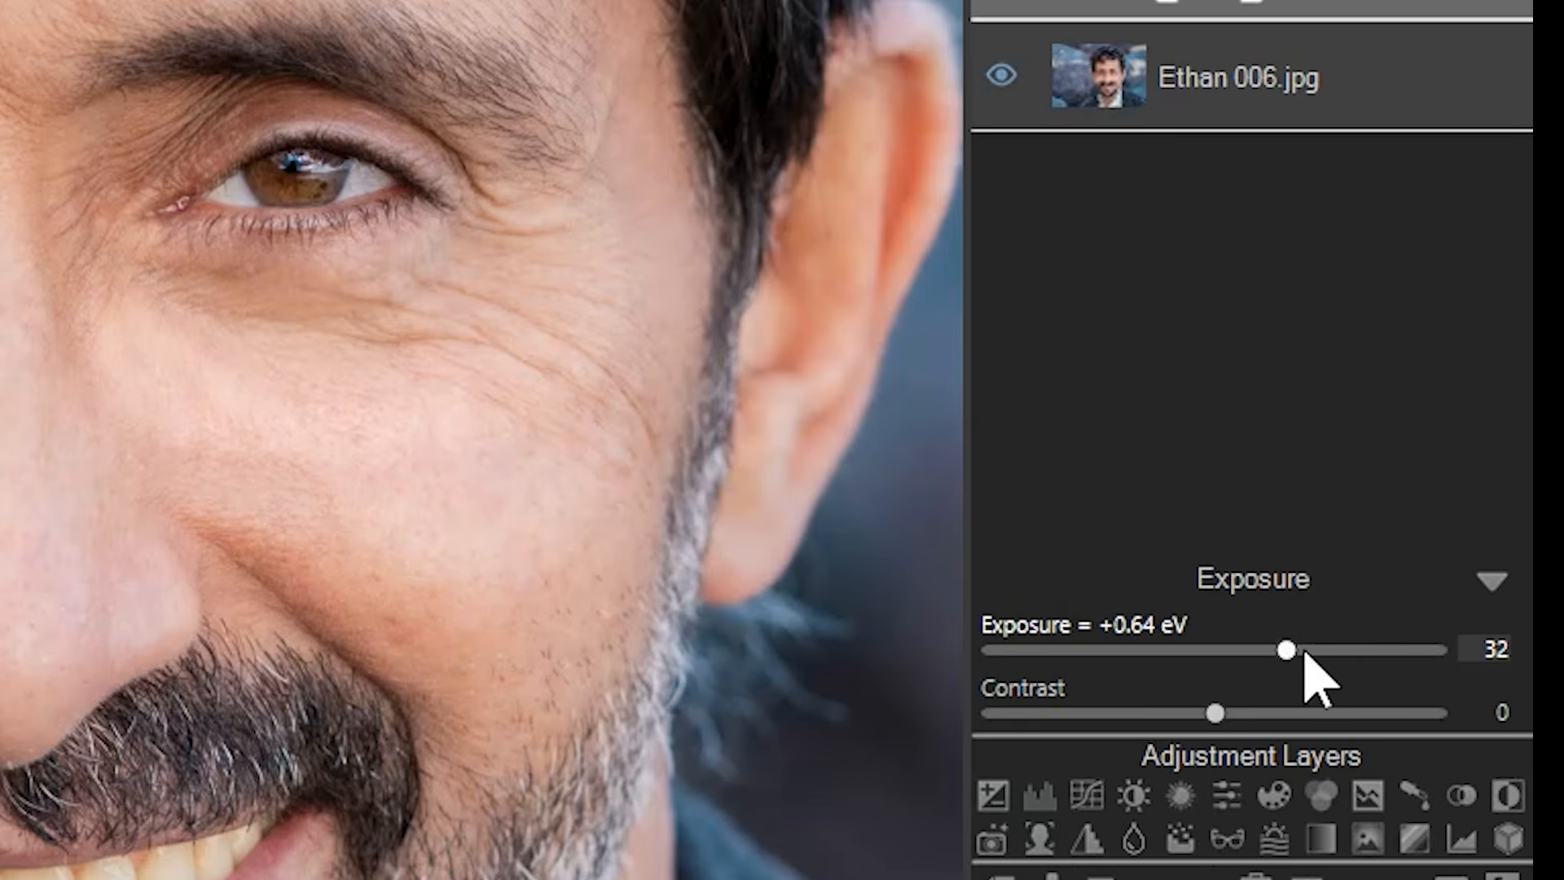
left_click_drag(1464, 605, 1465, 606)
left_click_drag(1287, 651, 1140, 656)
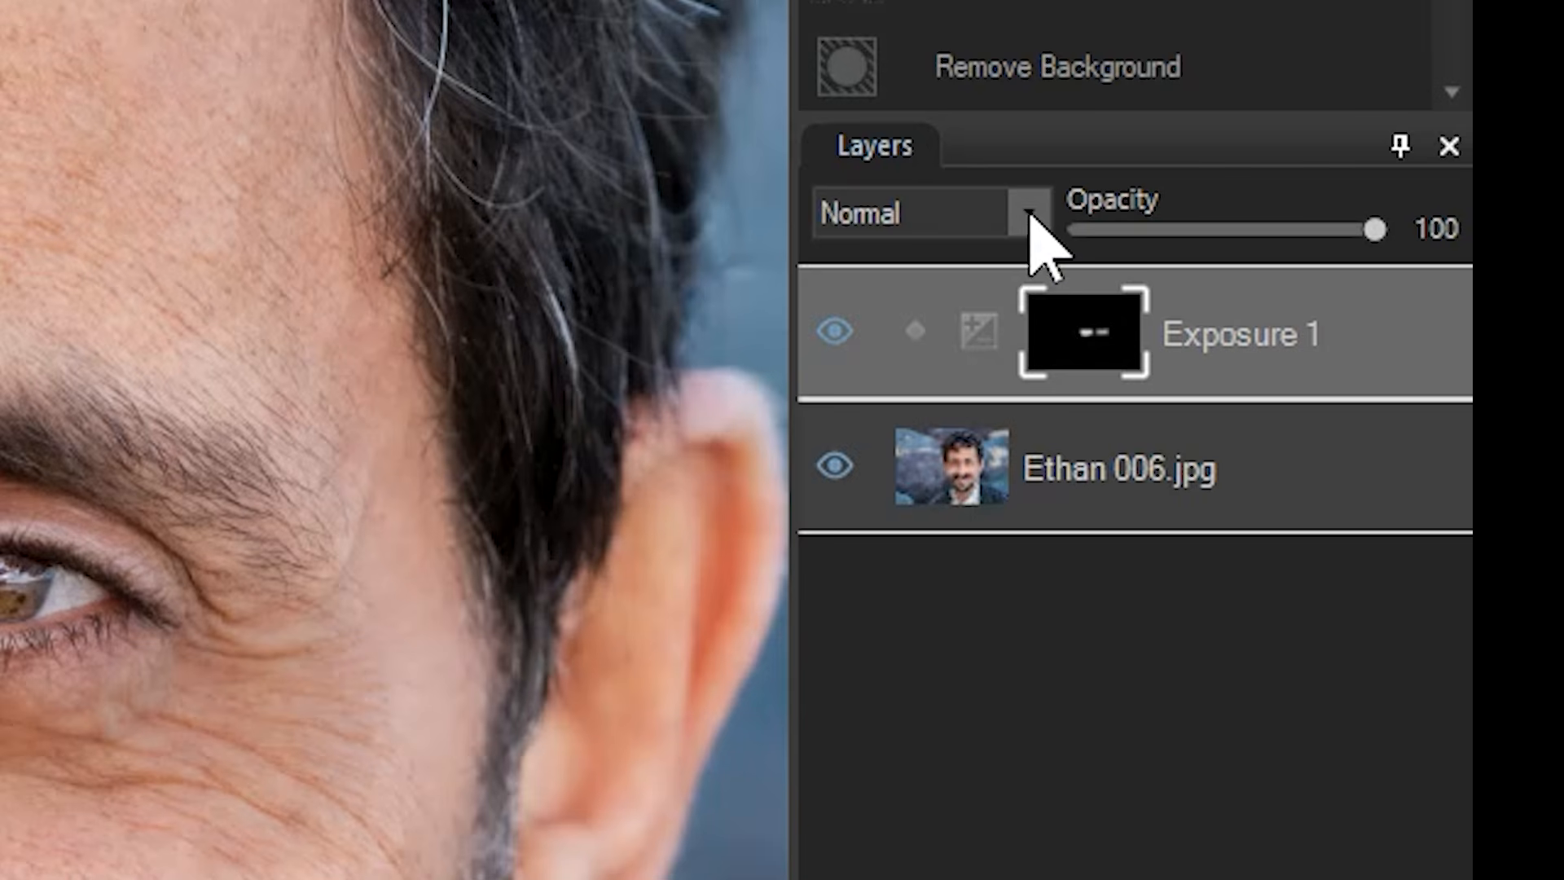
Set the Exposure 1 layer's blend mode to Burn and its opacity to 28.
left_click(1416, 292)
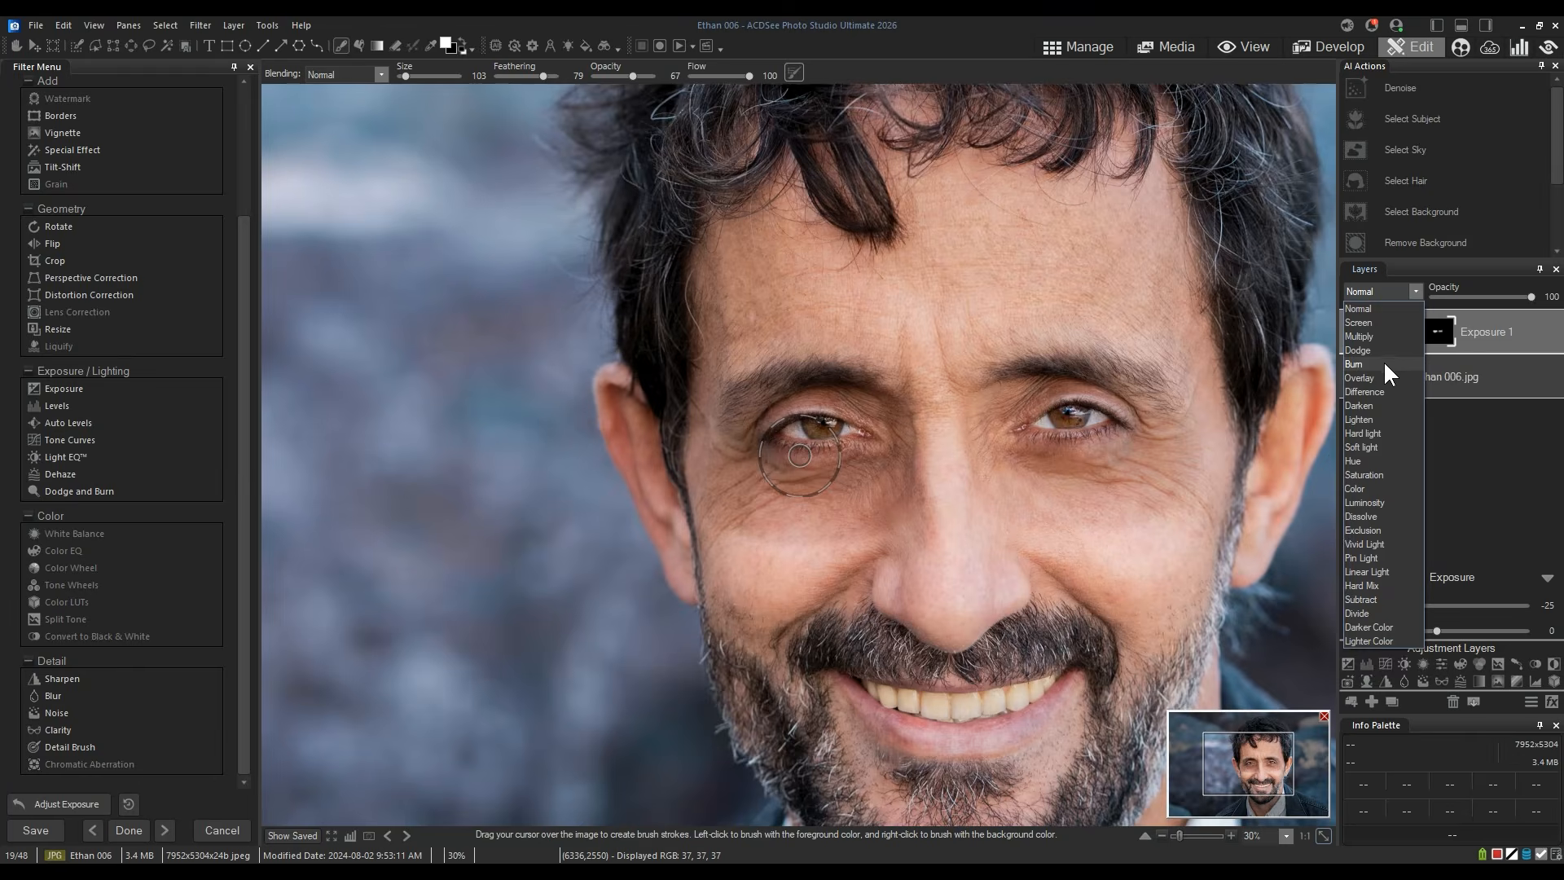
left_click(934, 430)
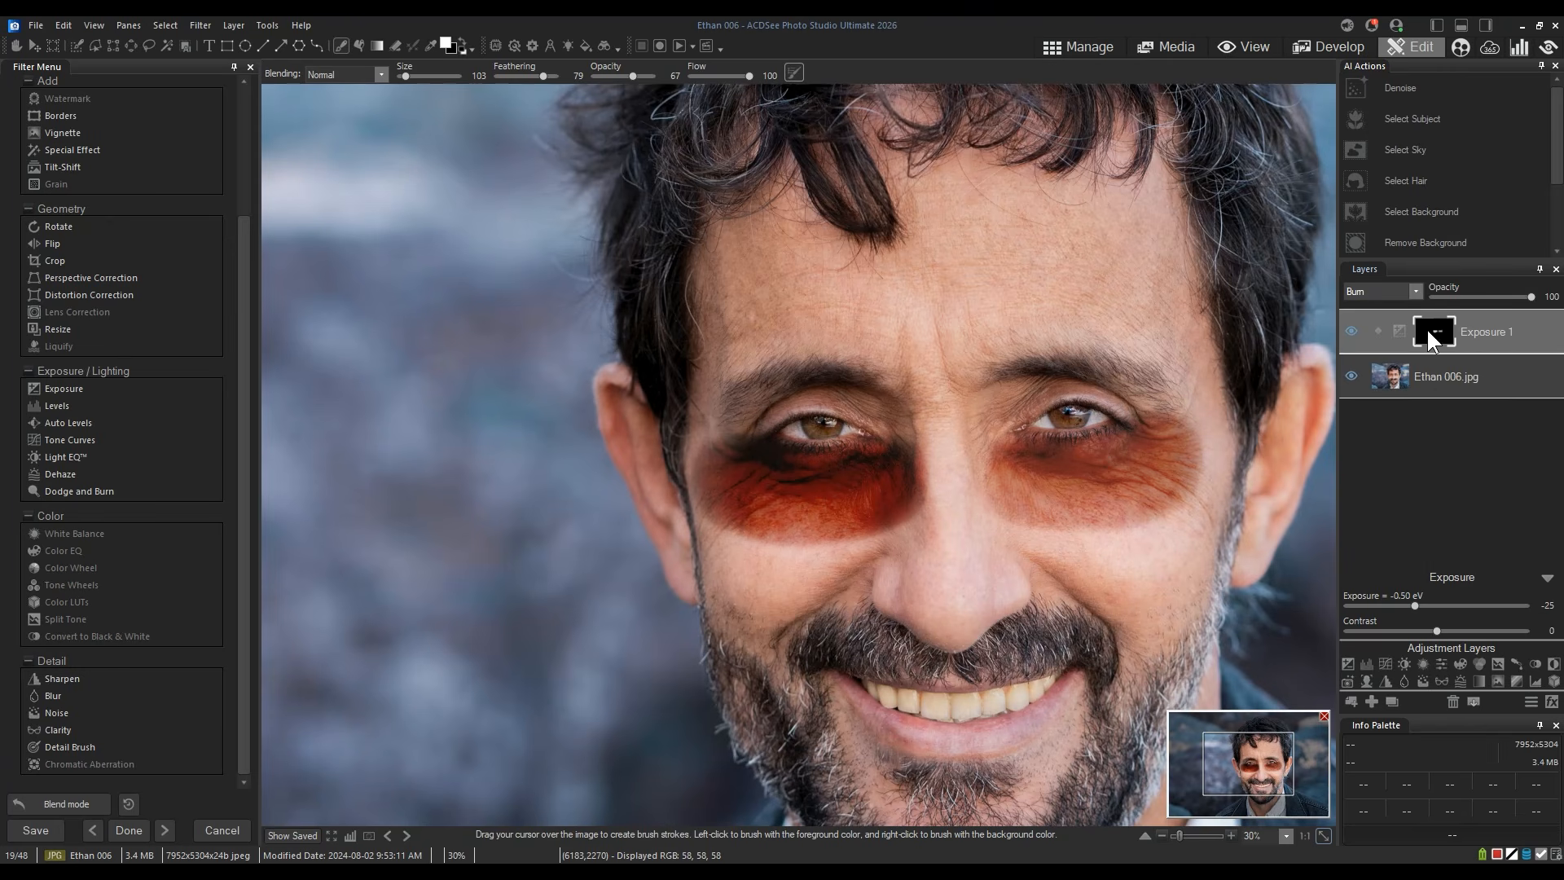
left_click_drag(1532, 297, 1452, 294)
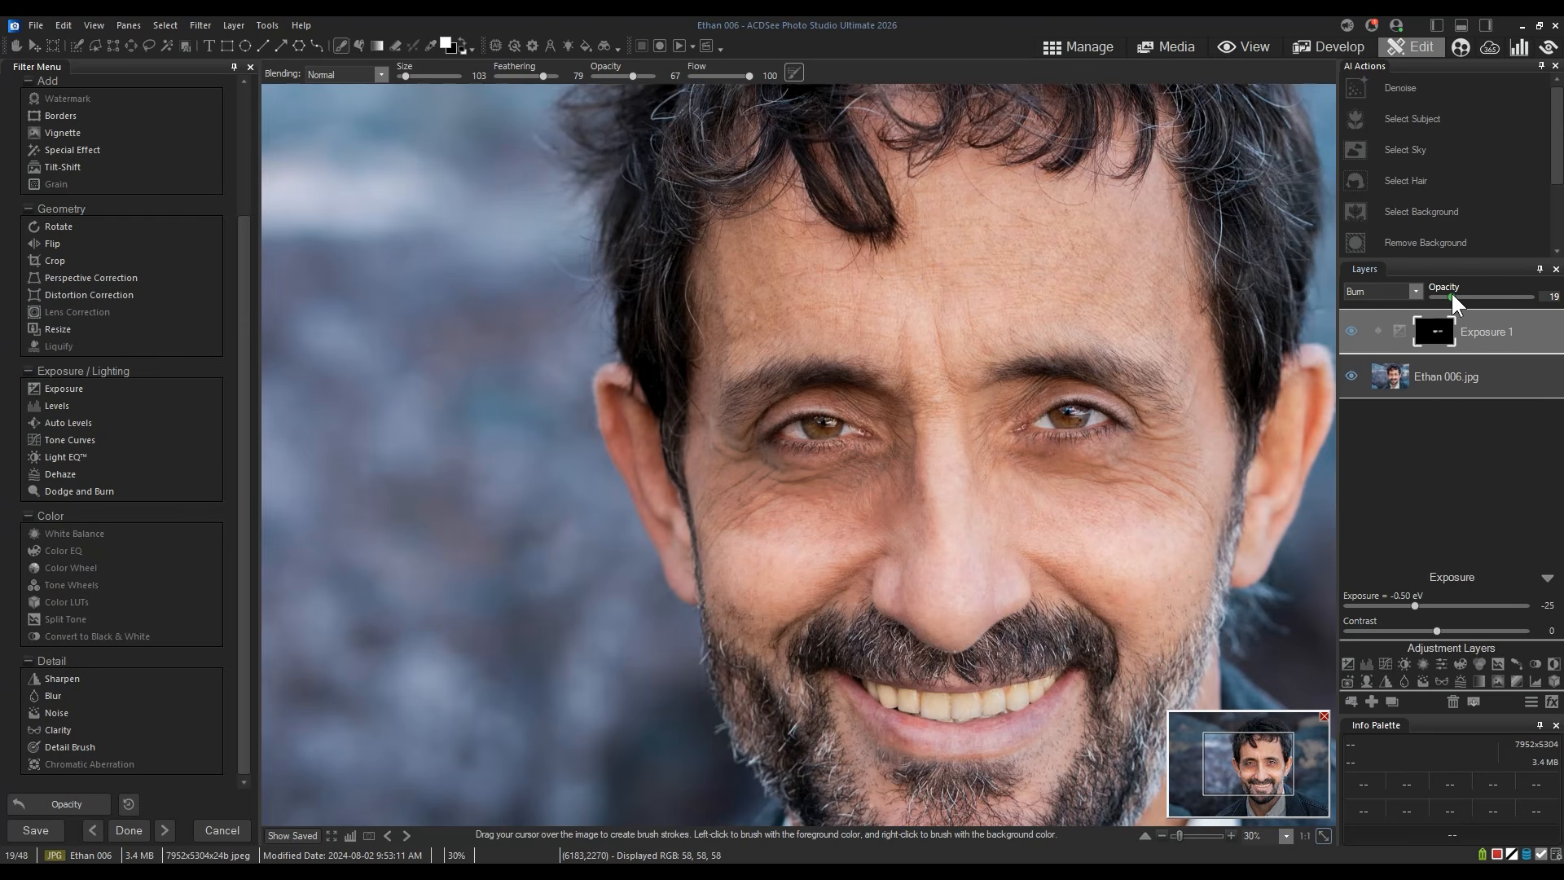
left_click_drag(1457, 299, 1469, 301)
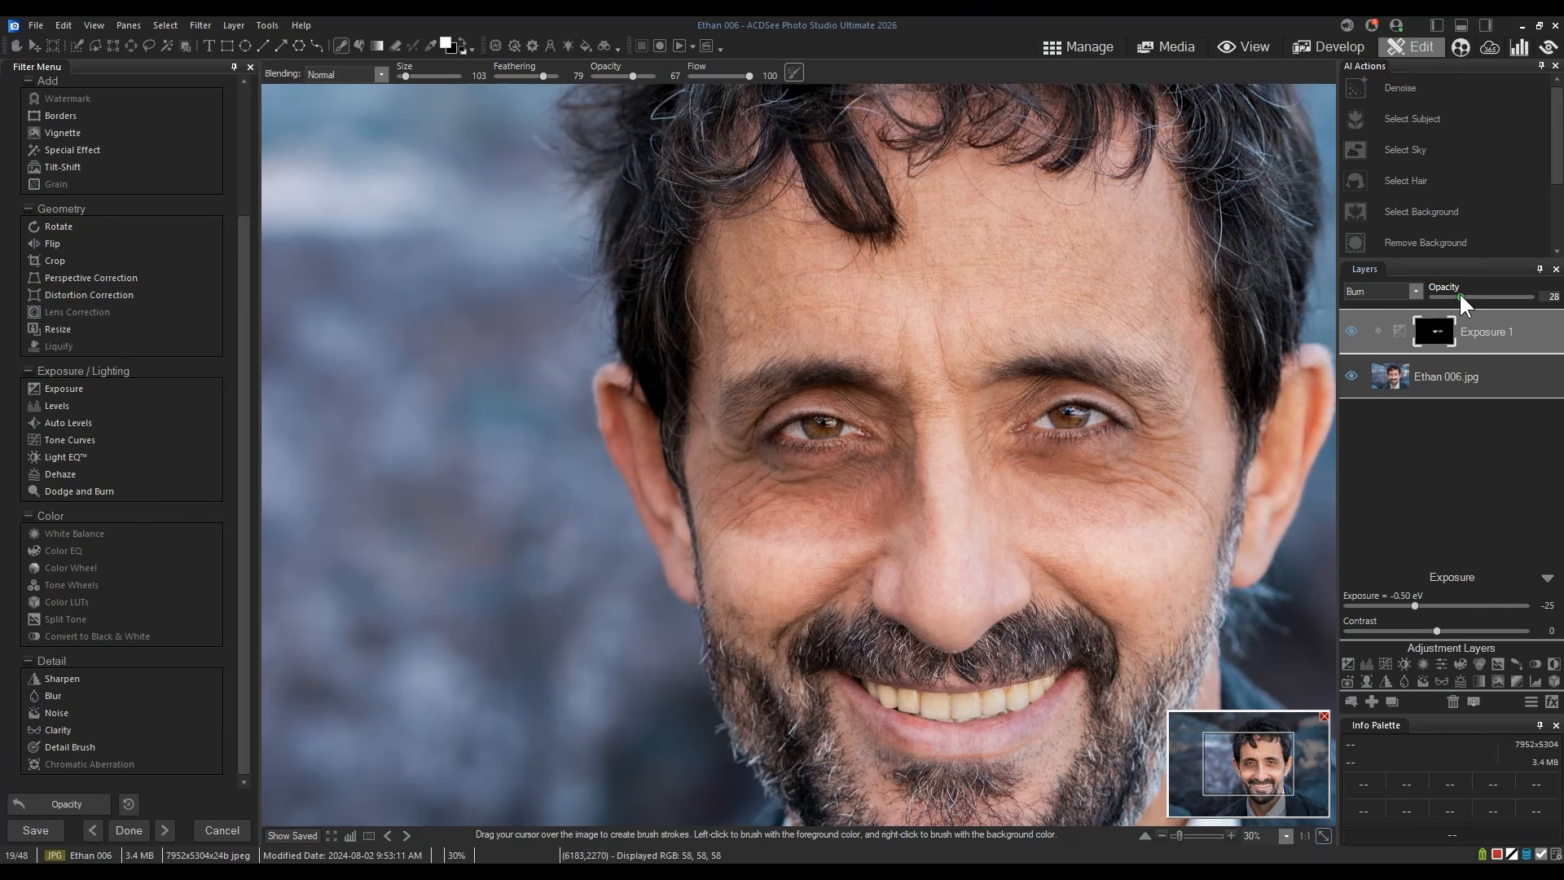